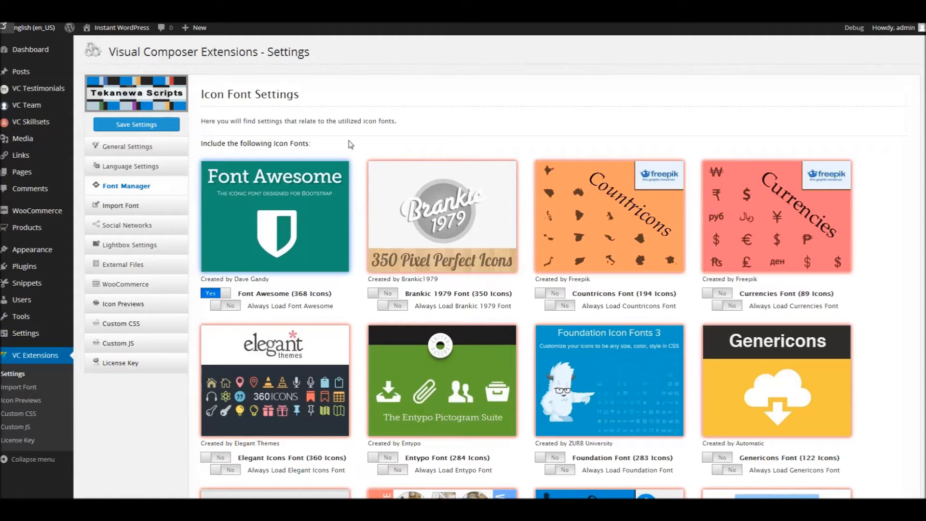
# - Try enabling the Brankic 1979, Countricons and Entypo fonts and disabling Font Awesome, and restore the original font choices
pyautogui.click(440, 223)
pyautogui.click(568, 227)
pyautogui.click(302, 229)
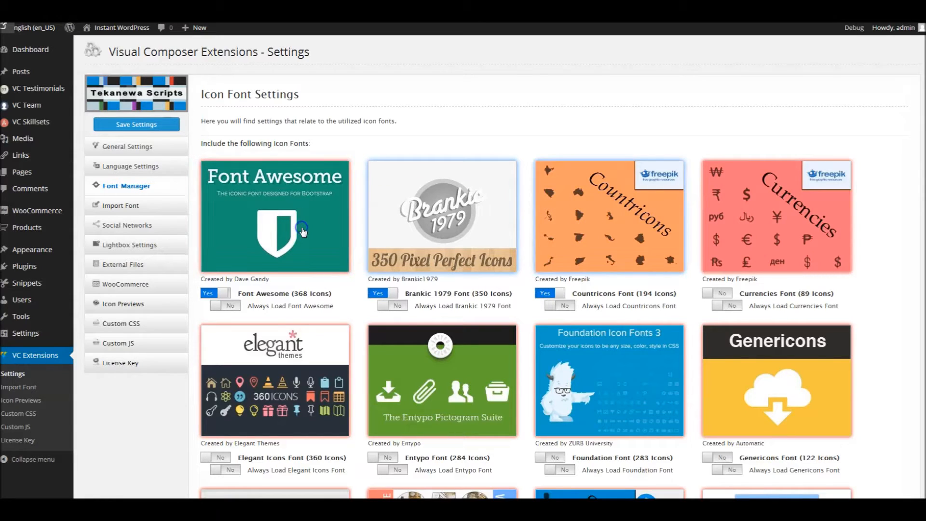
pyautogui.click(425, 359)
pyautogui.click(563, 223)
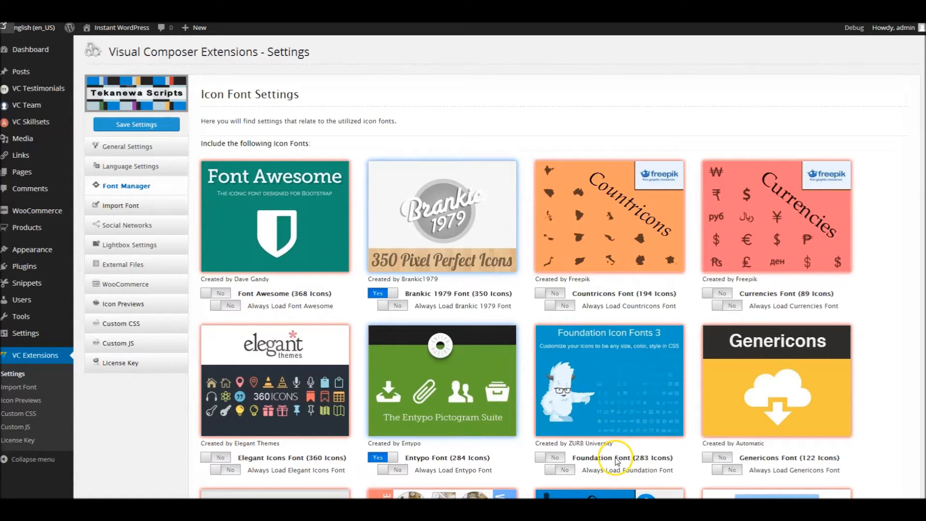
pyautogui.click(472, 388)
pyautogui.click(466, 236)
pyautogui.click(318, 225)
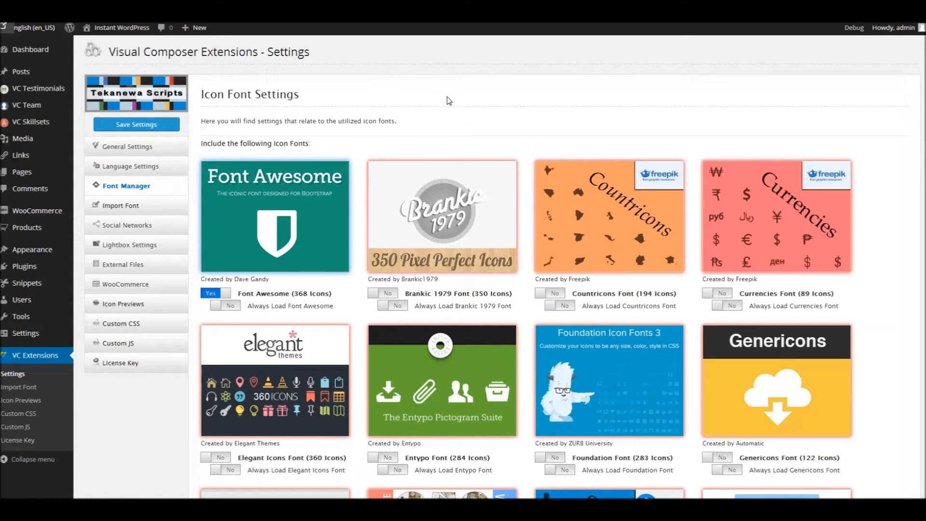
# - Switch to the IcoMoon website, launch the IcoMoon App and open its icon library
pyautogui.scroll(-5, 448, 106)
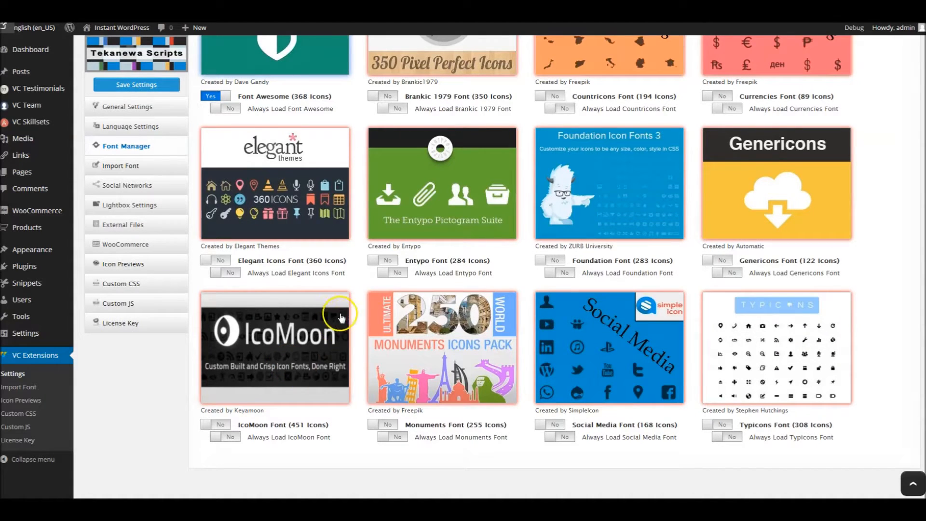
pyautogui.scroll(5, 341, 270)
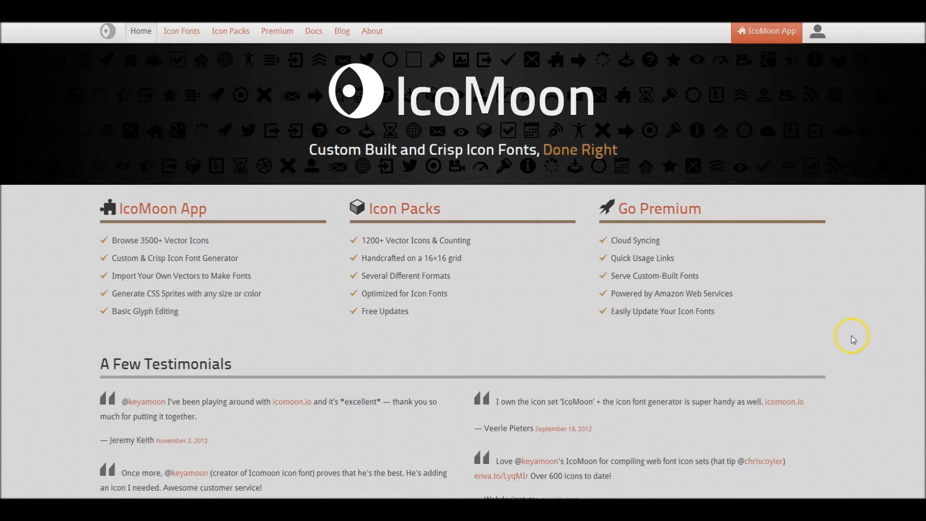
pyautogui.click(774, 34)
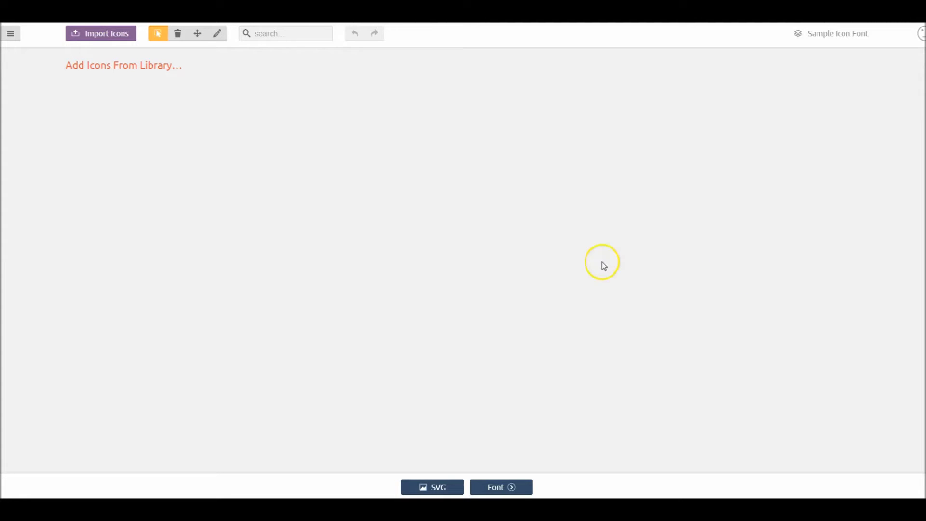
pyautogui.click(127, 72)
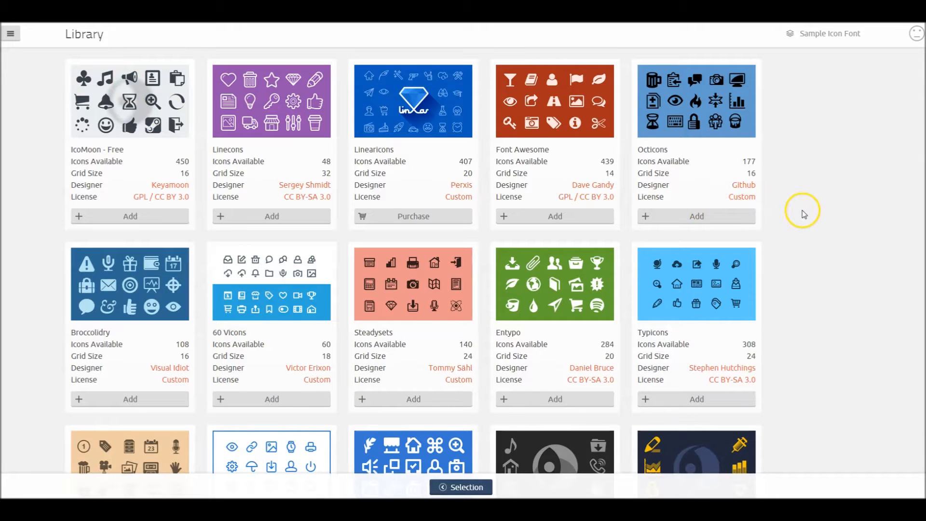
# - Browse the icon library and add the Meteocons set to the icon collection
pyautogui.scroll(-6, 804, 213)
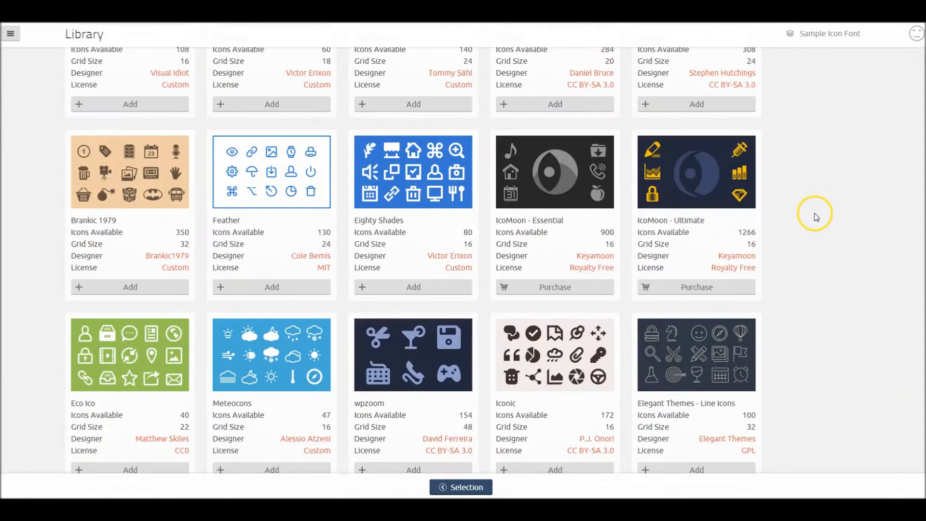
pyautogui.scroll(6, 815, 216)
pyautogui.scroll(-2, 816, 212)
pyautogui.scroll(-4, 816, 212)
pyautogui.scroll(6, 816, 213)
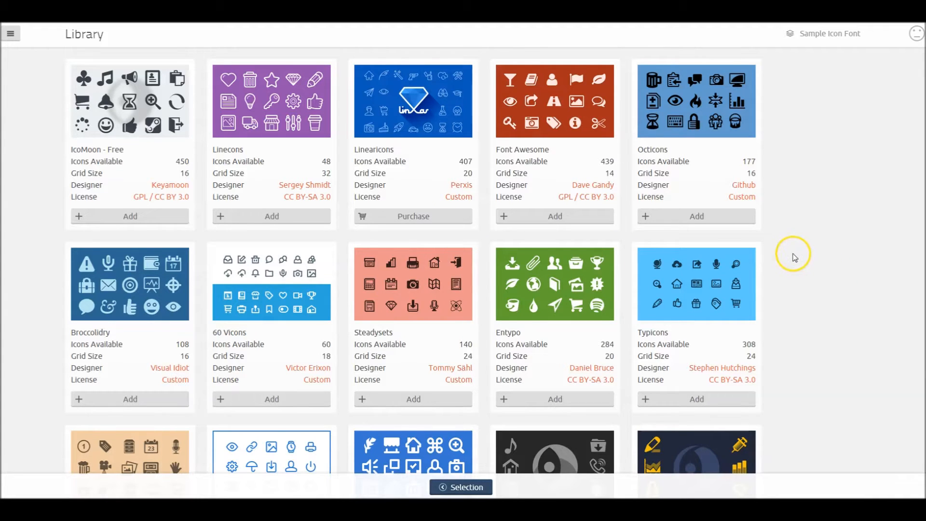
pyautogui.scroll(-6, 794, 258)
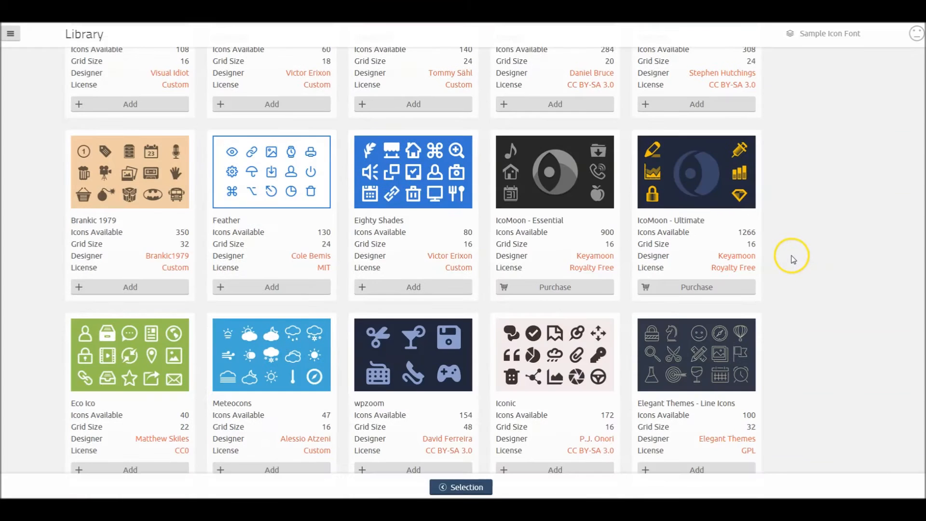
pyautogui.scroll(-2, 794, 256)
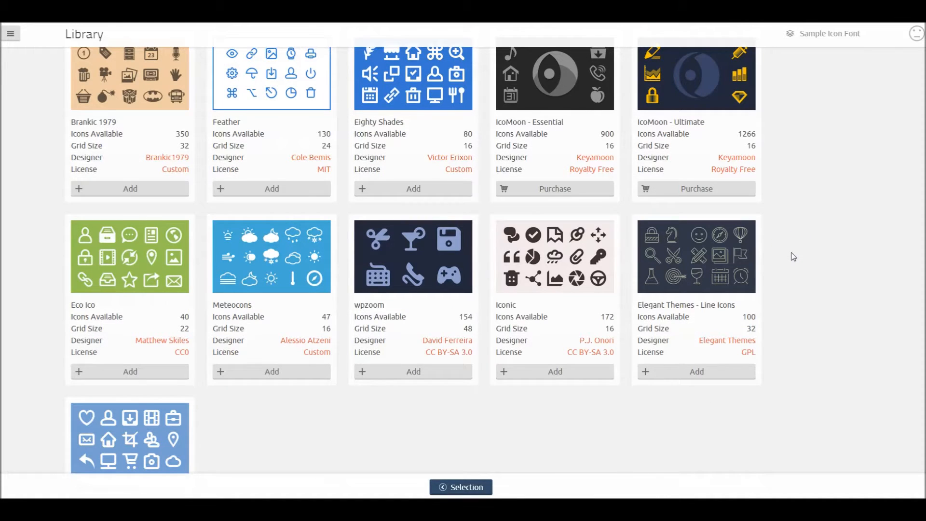
pyautogui.click(273, 373)
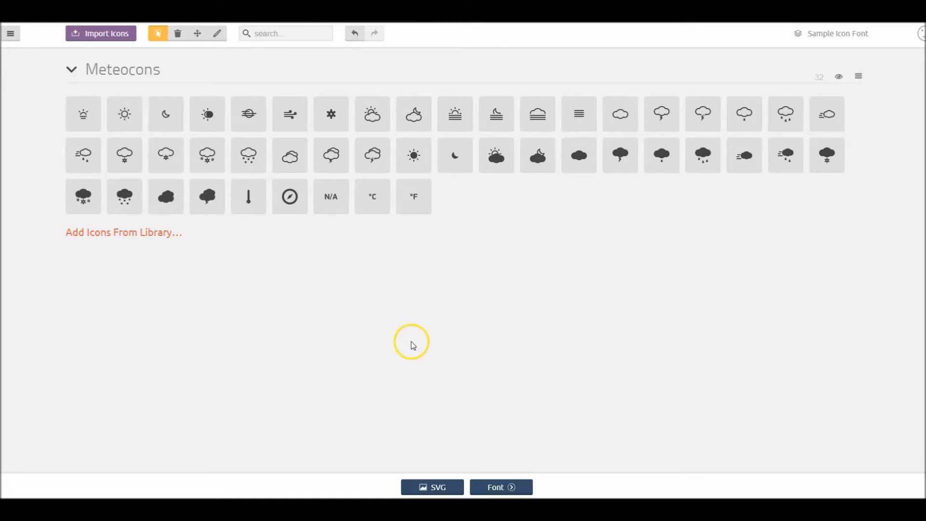
# - Add the Steadysets set from the library and select eight of its icons, including the checkbox, lock, camera and atom
pyautogui.click(145, 233)
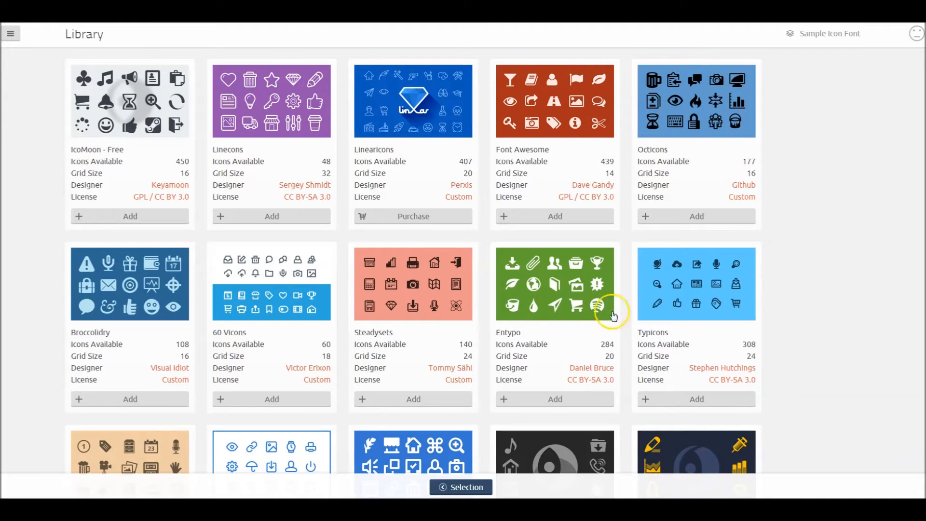
pyautogui.click(430, 400)
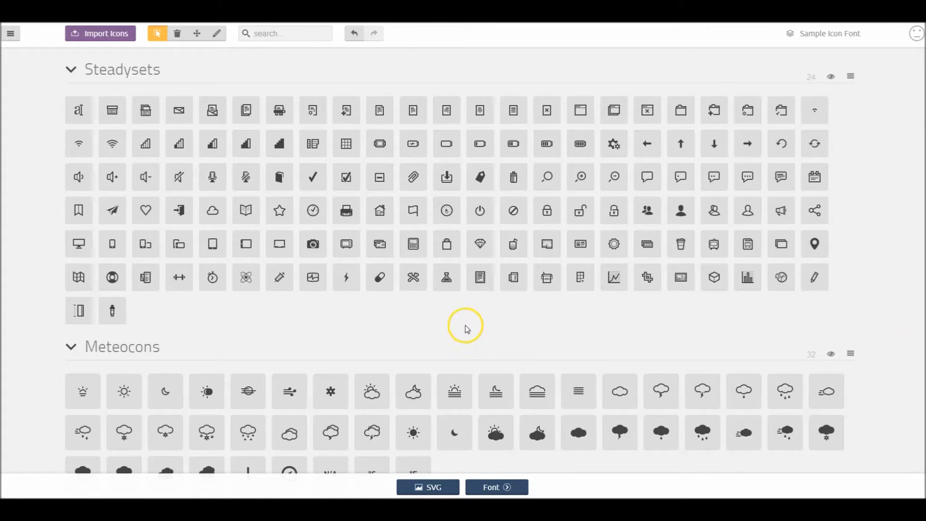
pyautogui.click(288, 146)
pyautogui.click(319, 148)
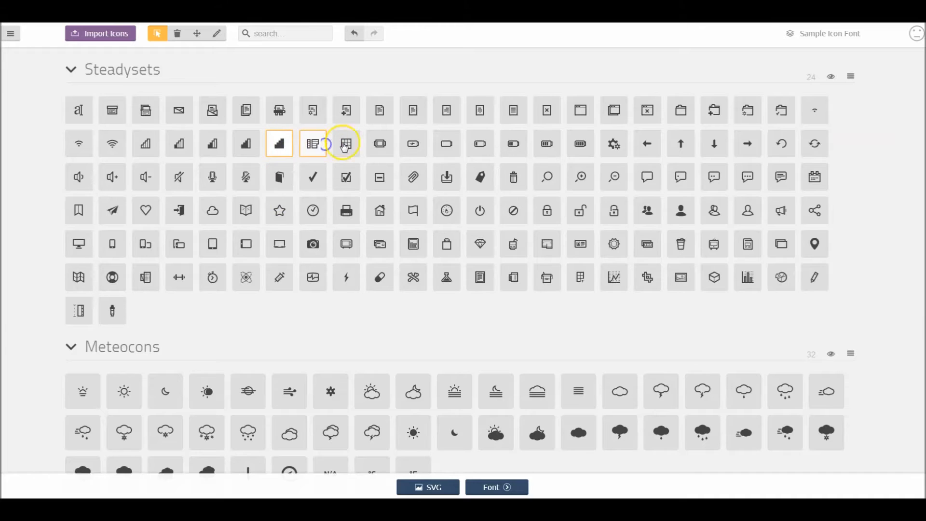
pyautogui.click(345, 145)
pyautogui.click(346, 177)
pyautogui.click(546, 210)
pyautogui.click(578, 241)
pyautogui.click(314, 243)
pyautogui.click(246, 277)
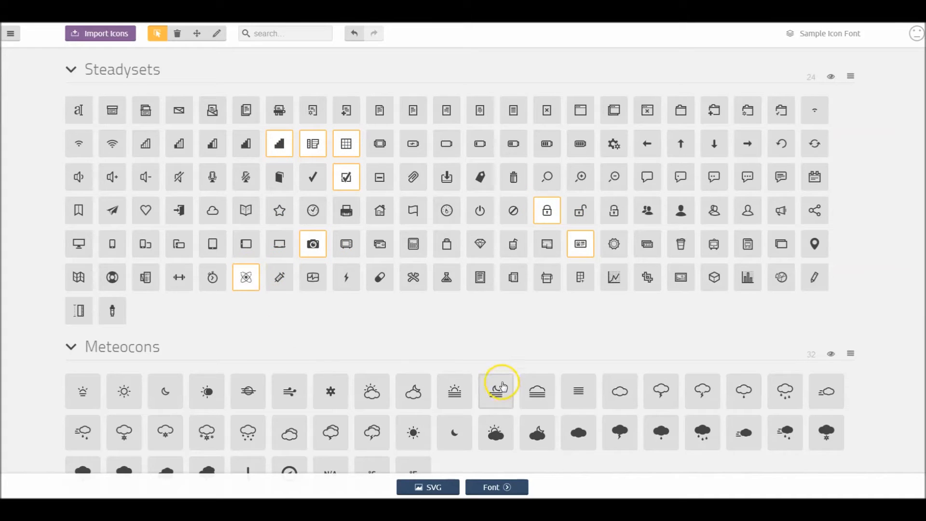
# - Select all icons in the Meteocons set
pyautogui.scroll(-2, 890, 398)
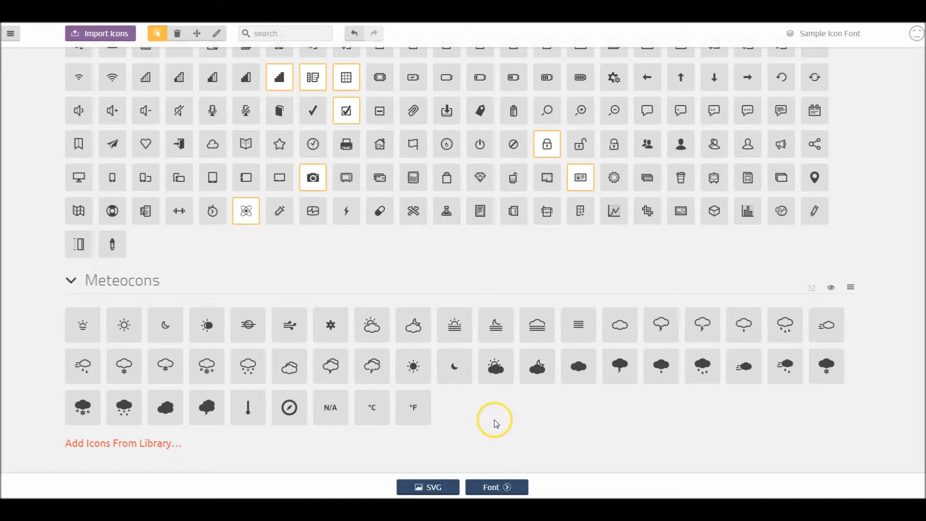
pyautogui.click(851, 288)
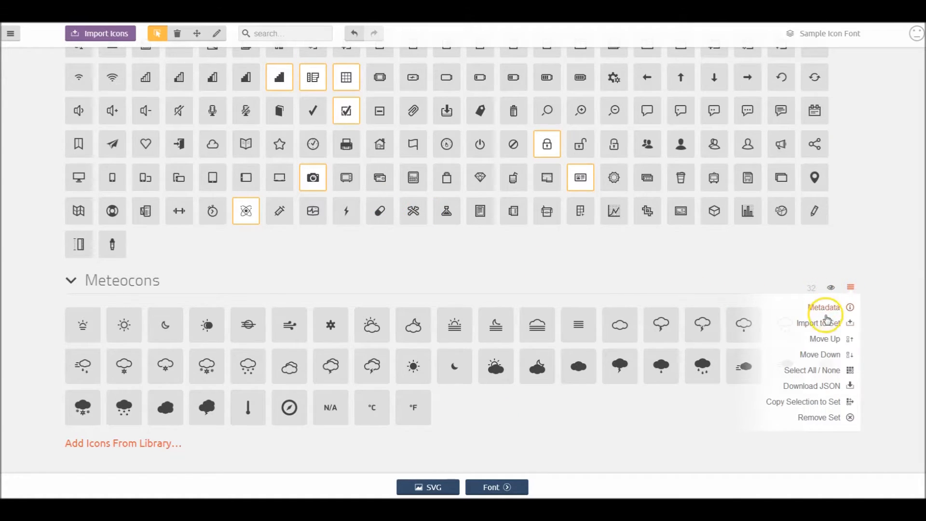
pyautogui.click(833, 376)
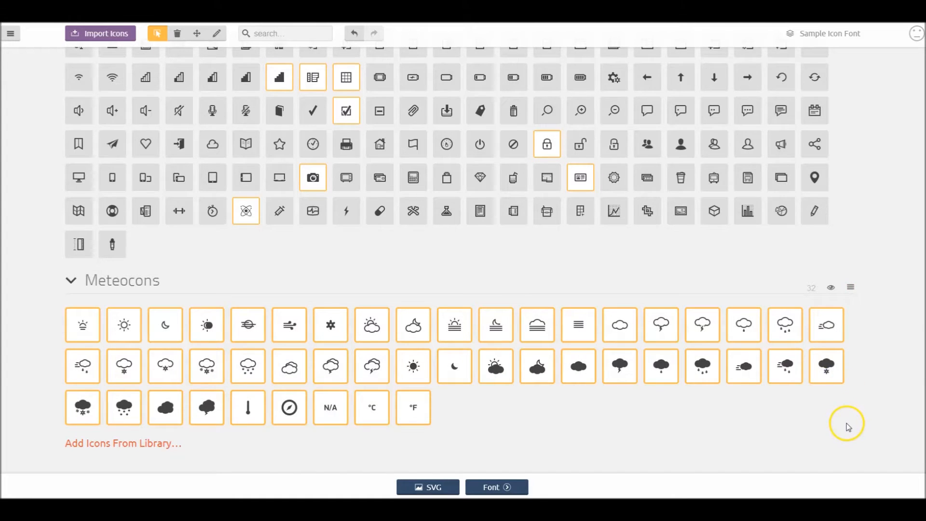
pyautogui.scroll(2, 871, 408)
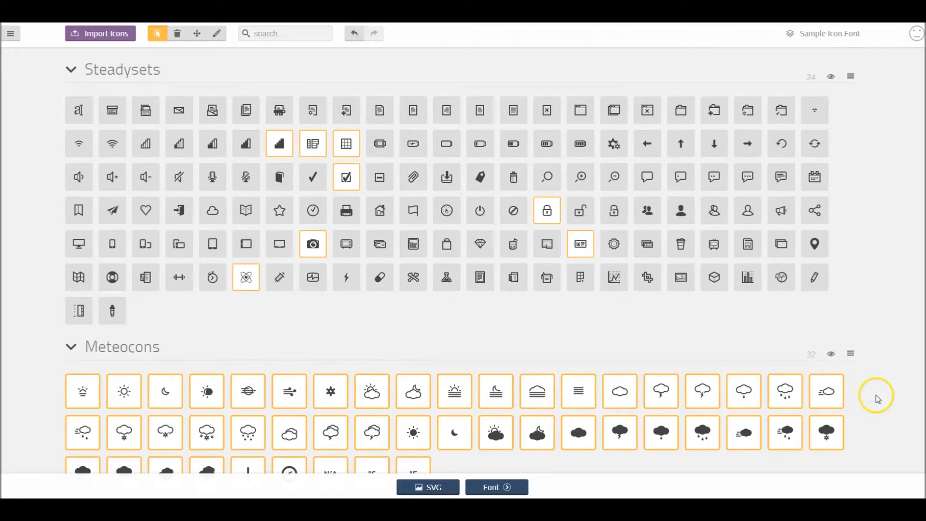
# - Select all Steadysets icons, deselect them again and remove the Steadysets set from the collection
pyautogui.click(852, 78)
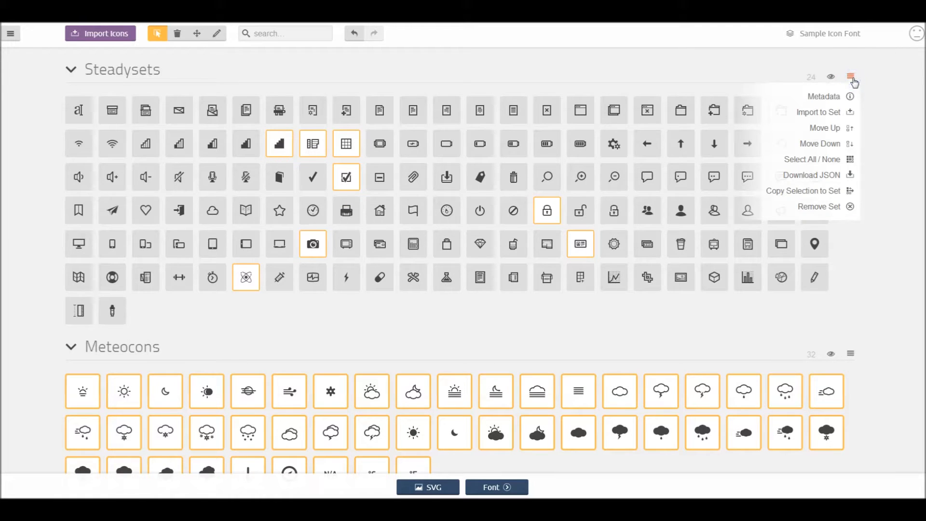
pyautogui.click(852, 164)
pyautogui.click(851, 77)
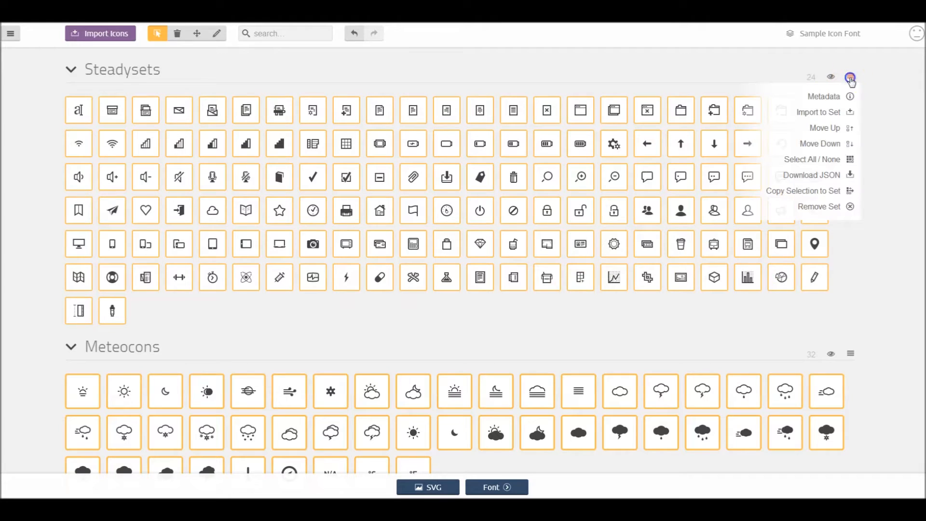
pyautogui.click(828, 160)
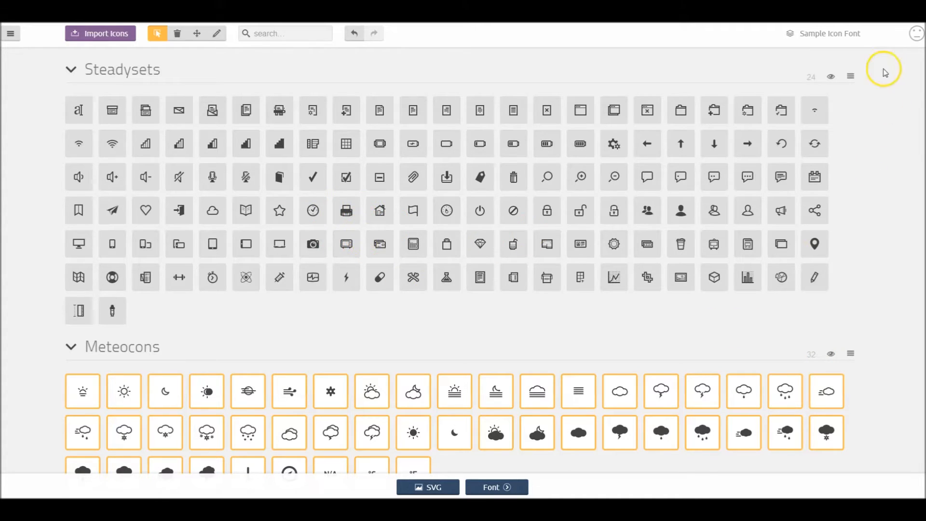
pyautogui.click(851, 76)
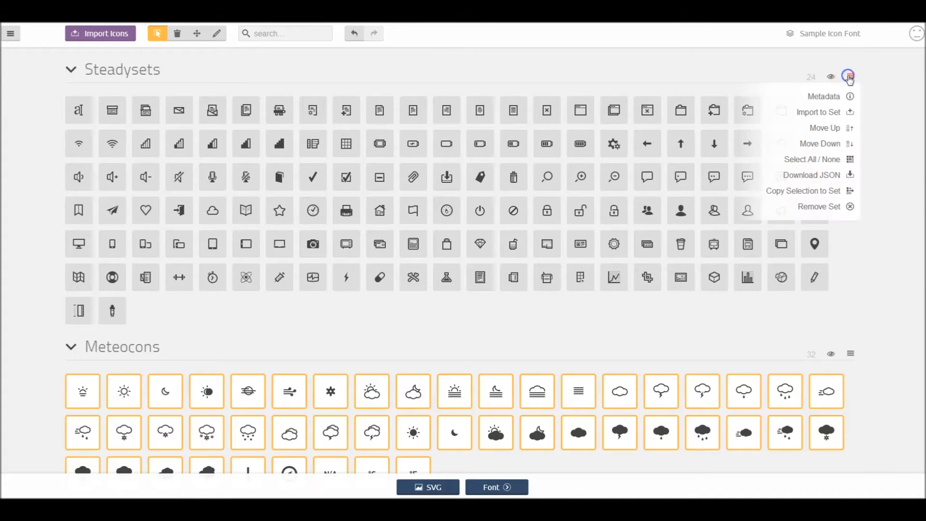
pyautogui.click(845, 209)
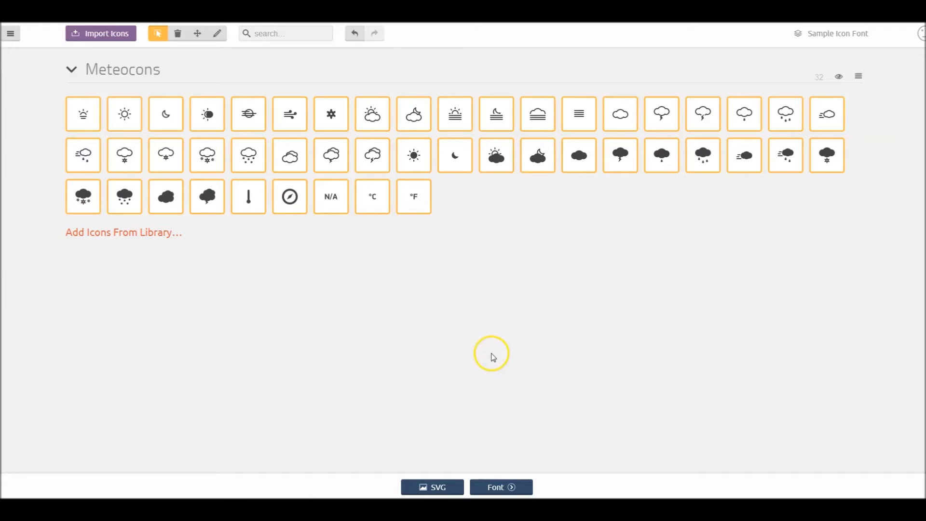
# - Generate a font from the selected Meteocons icons
pyautogui.click(502, 489)
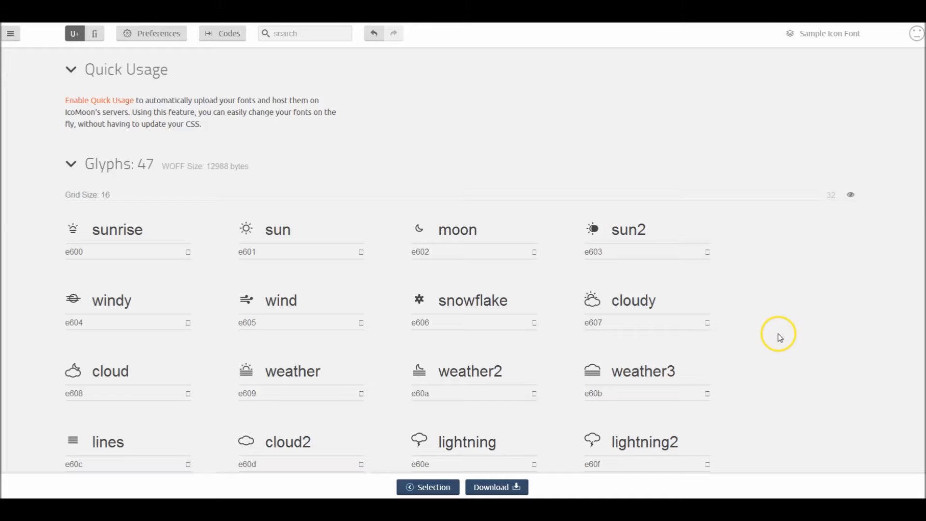
pyautogui.click(278, 300)
pyautogui.click(297, 222)
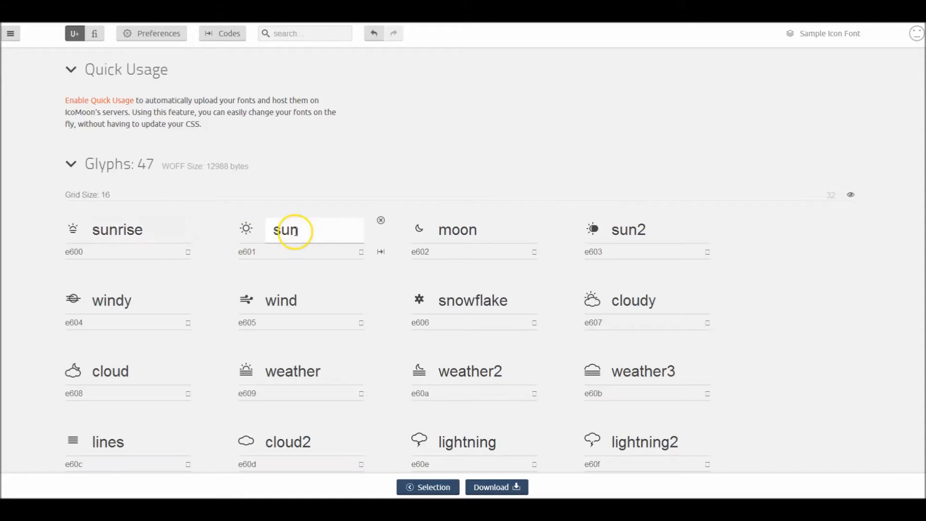
# - Rename the "sun" glyph as "sunshine"
pyautogui.click(332, 232)
pyautogui.write('shine')
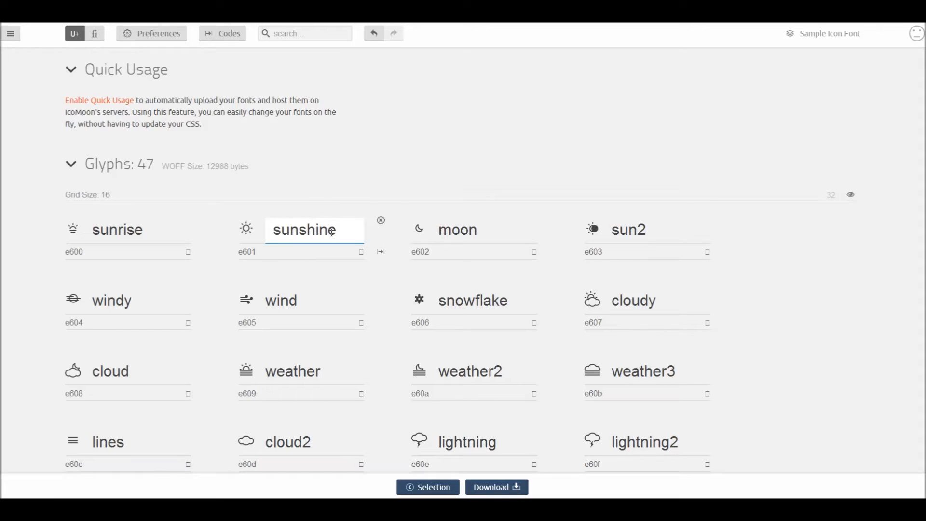
pyautogui.click(374, 166)
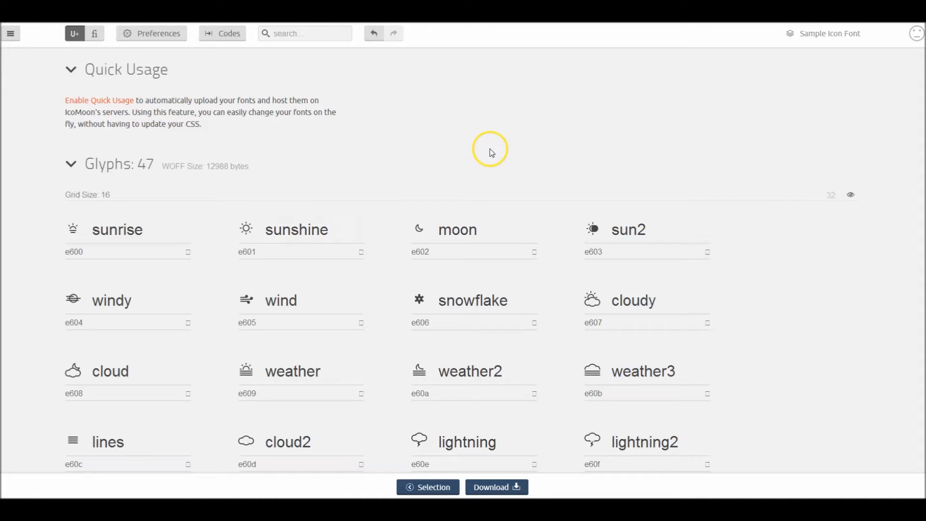
# - Change the "sunshine" glyph's name back to "sun"
pyautogui.click(315, 235)
pyautogui.moveTo(300, 231); pyautogui.dragTo(343, 230)
pyautogui.press('BackSpace')
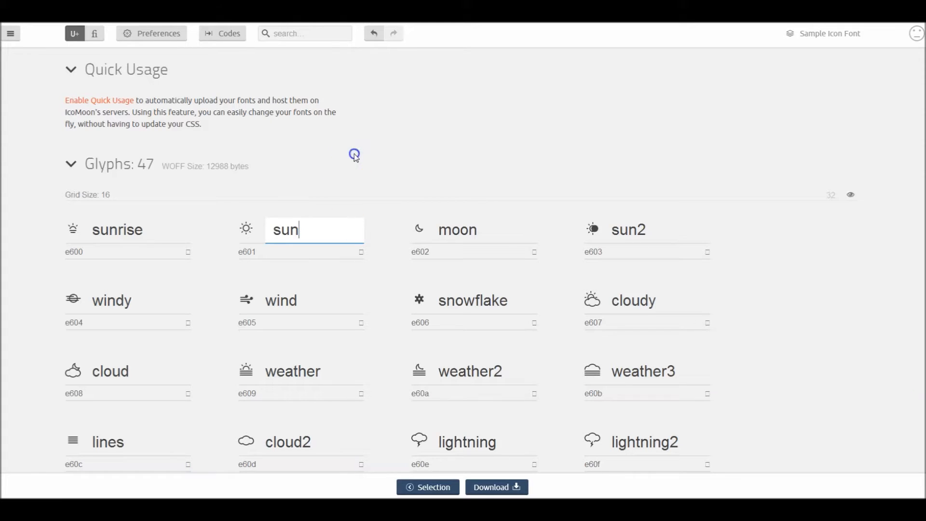
pyautogui.click(356, 155)
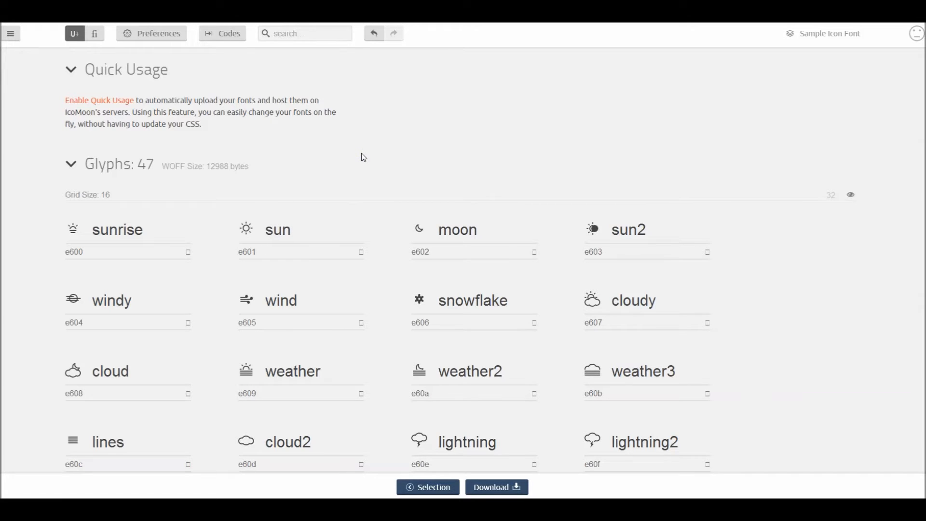
pyautogui.click(331, 240)
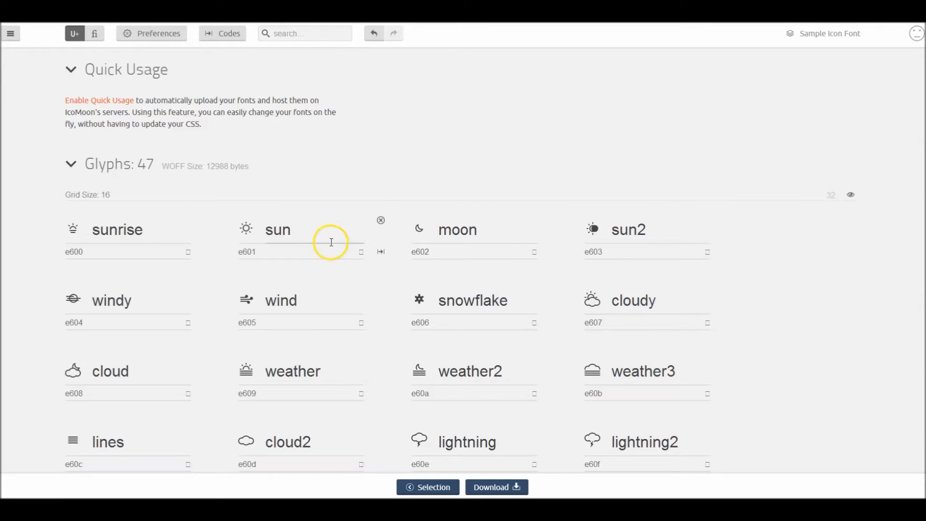
pyautogui.click(382, 225)
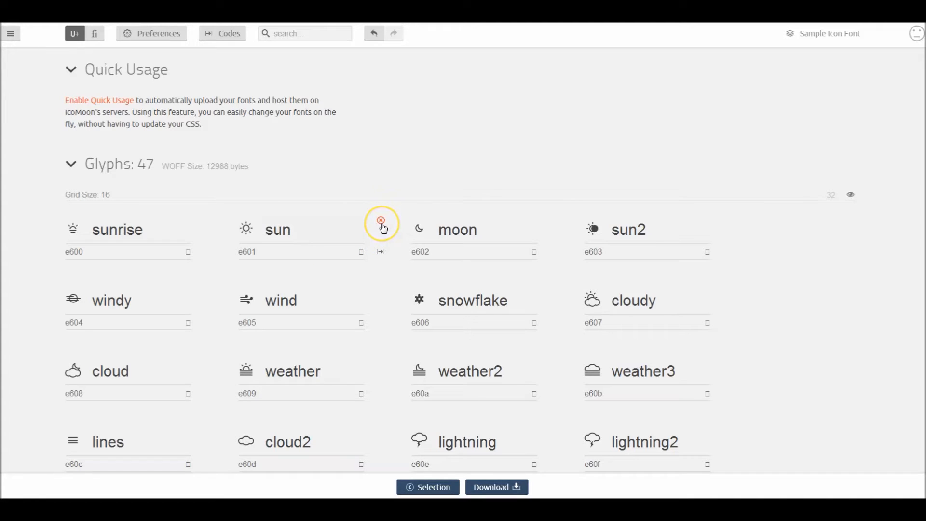
pyautogui.click(384, 226)
pyautogui.click(383, 225)
pyautogui.click(465, 151)
pyautogui.click(561, 140)
# - Set the font name to "weathericons" and the class prefix to "weather-" in the font preferences
pyautogui.click(151, 37)
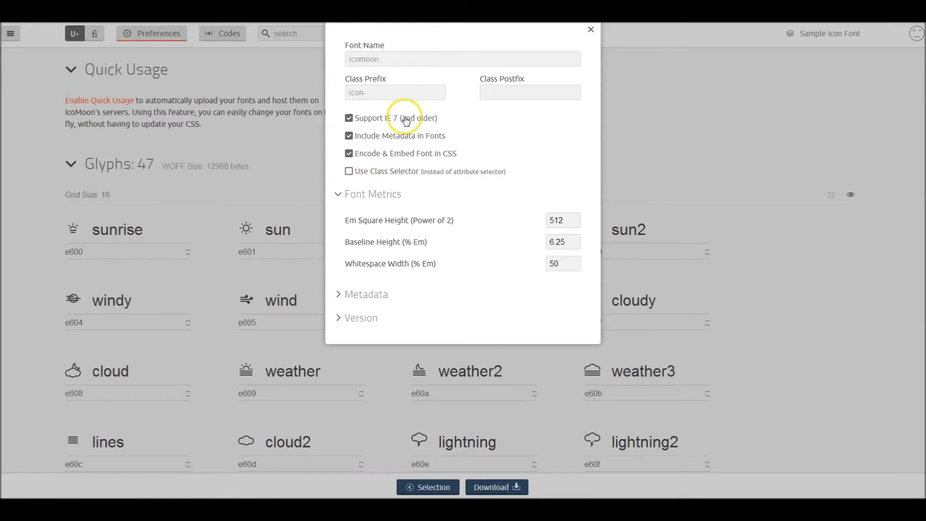
pyautogui.click(400, 58)
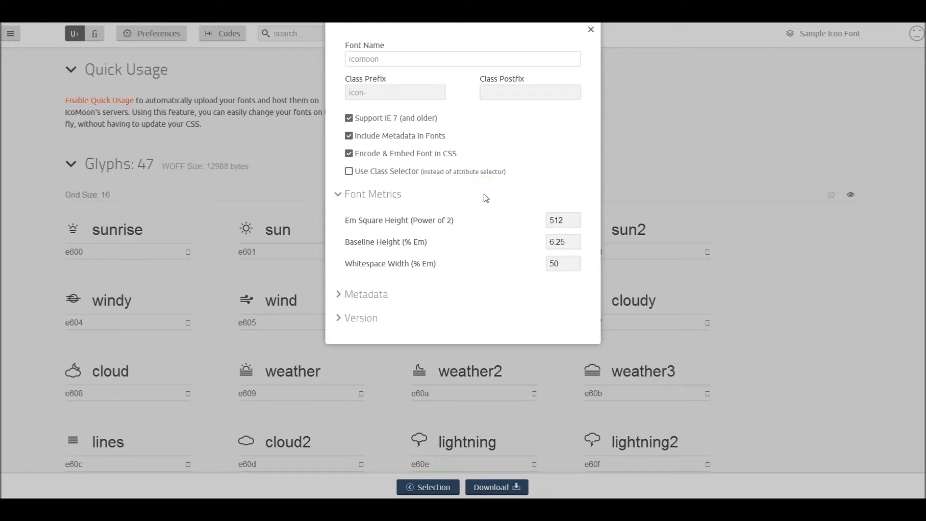
pyautogui.write('weathericons')
pyautogui.click(384, 96)
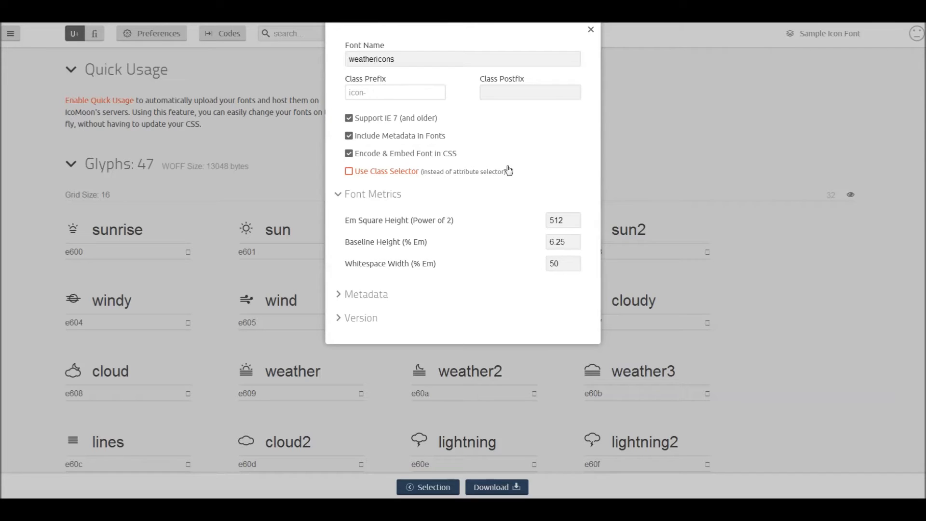
pyautogui.write('weather-')
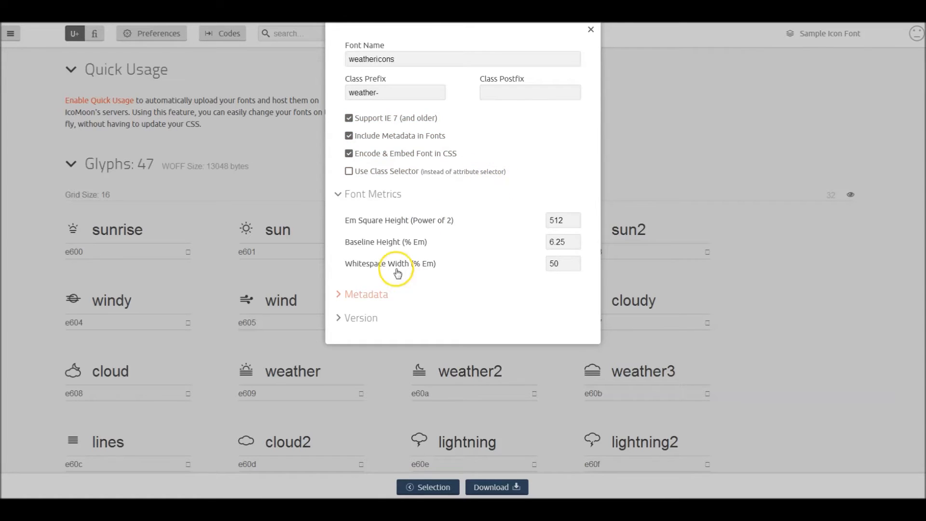
# - Examine the Metadata and Version sections of the font preferences, collapse both and close the preferences
pyautogui.click(369, 295)
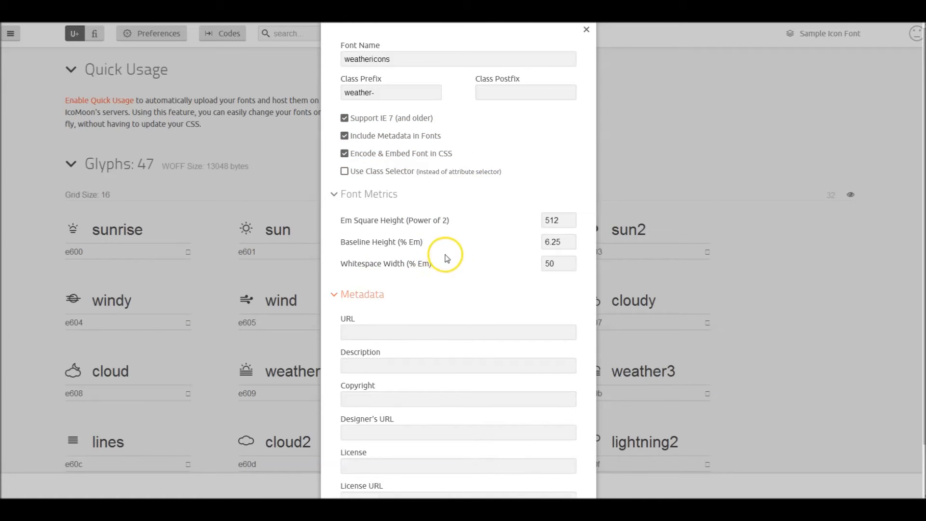
pyautogui.scroll(-1, 443, 254)
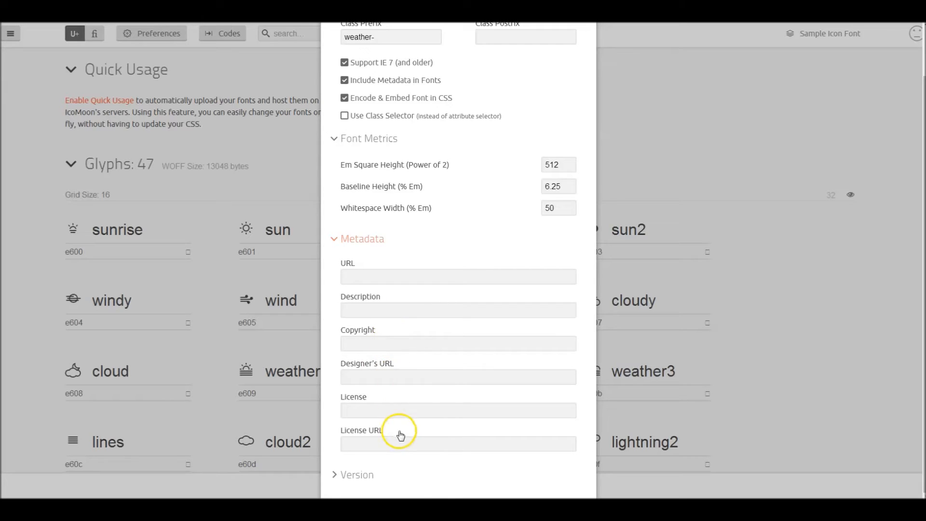
pyautogui.click(375, 241)
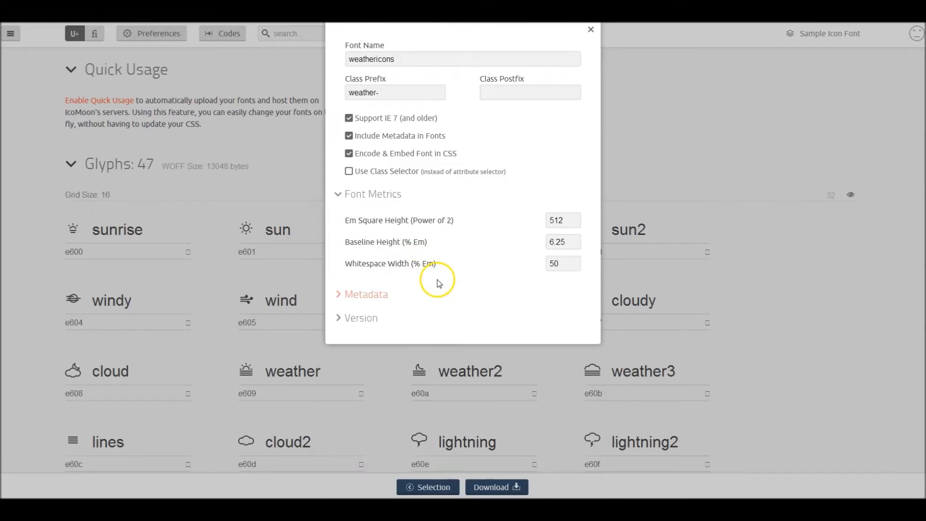
pyautogui.click(363, 321)
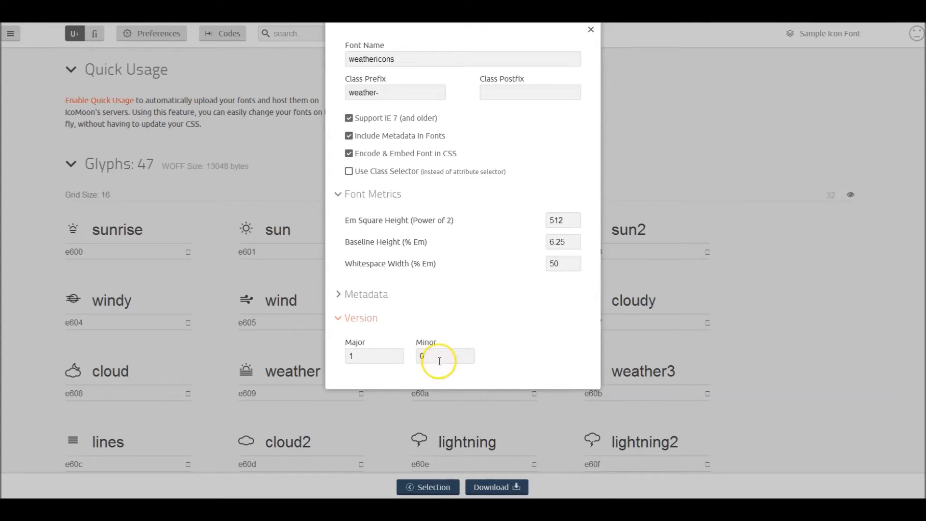
pyautogui.click(372, 319)
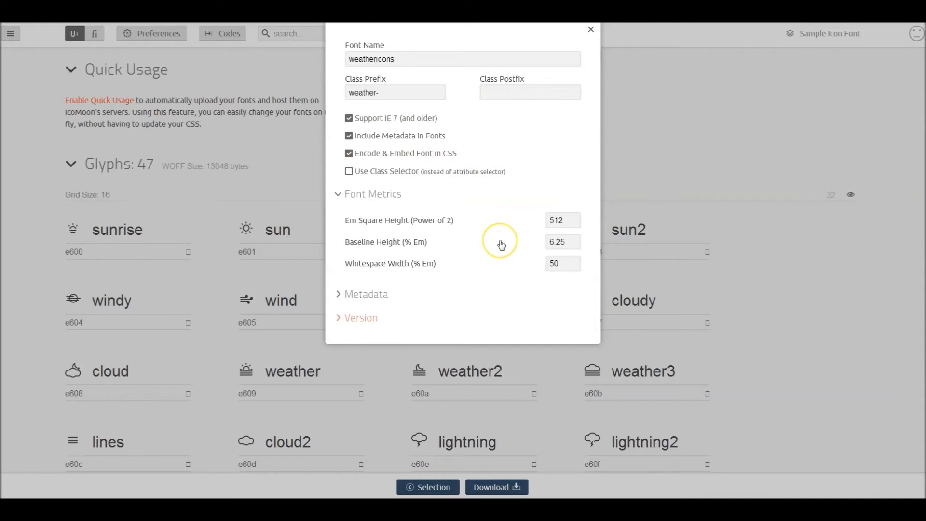
pyautogui.click(592, 31)
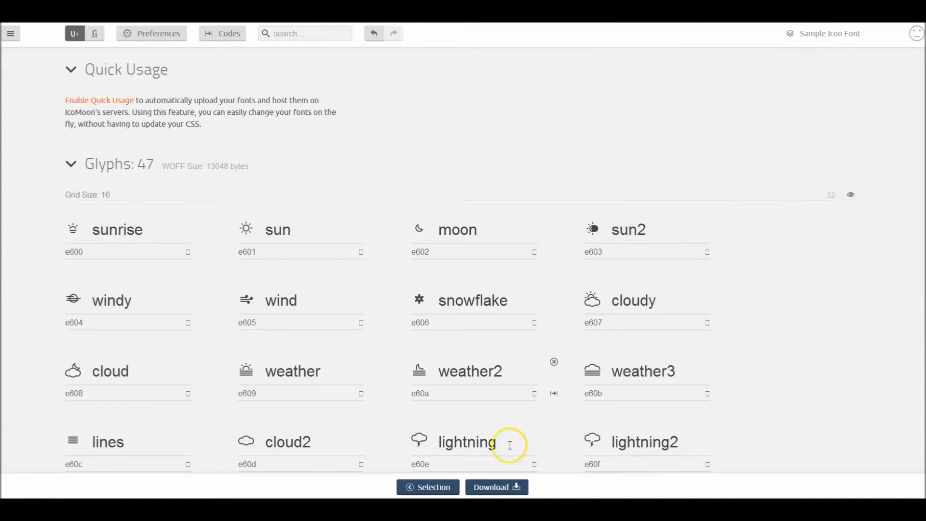
# - Download the generated weather icon font package
pyautogui.click(499, 492)
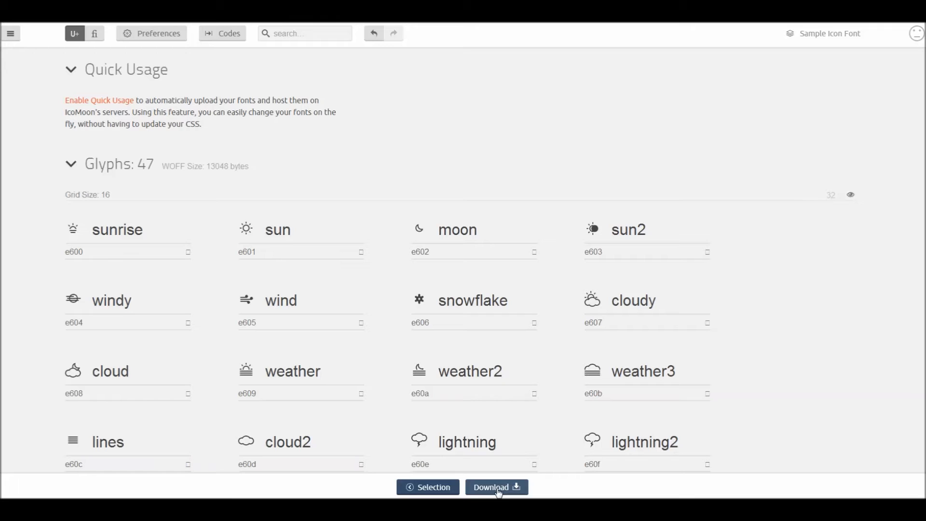
pyautogui.click(500, 492)
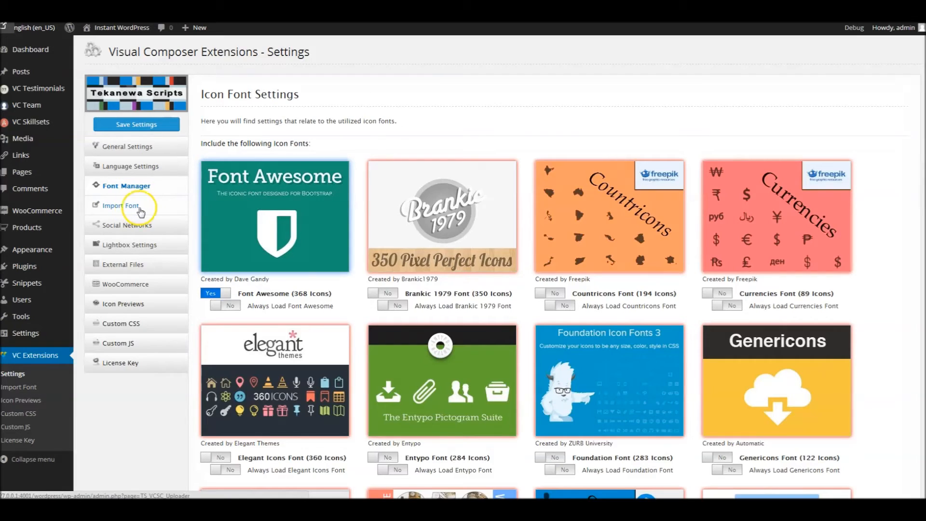
# - Switch to the Visual Composer Extensions font import page in WordPress, examine the system check and hide it again
pyautogui.click(20, 388)
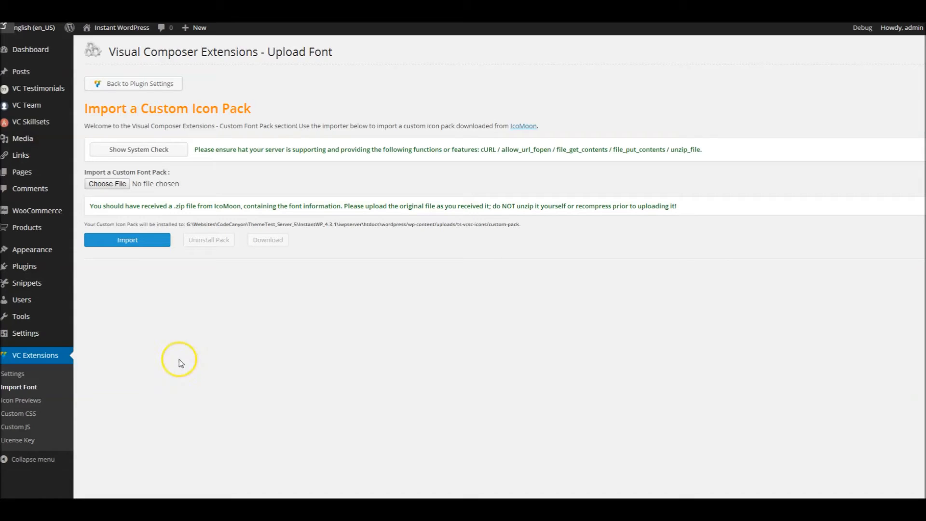
pyautogui.click(163, 150)
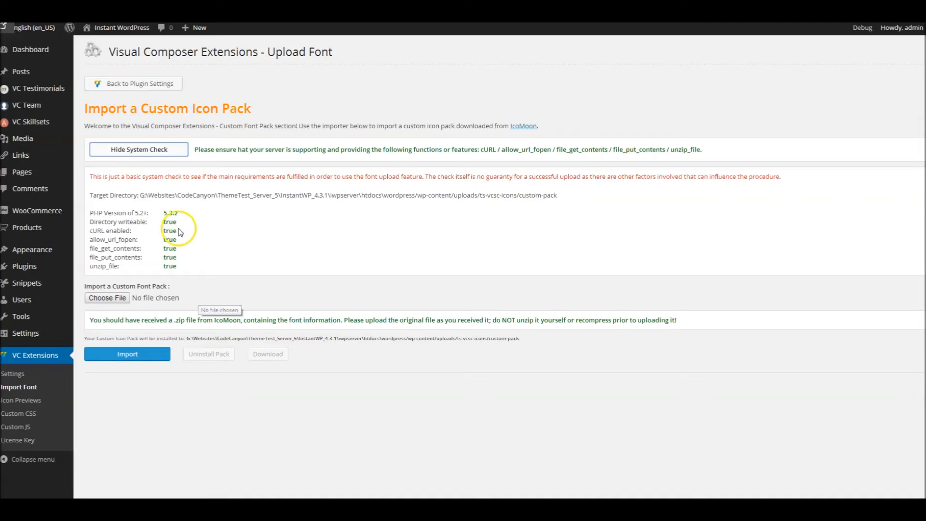
pyautogui.click(161, 150)
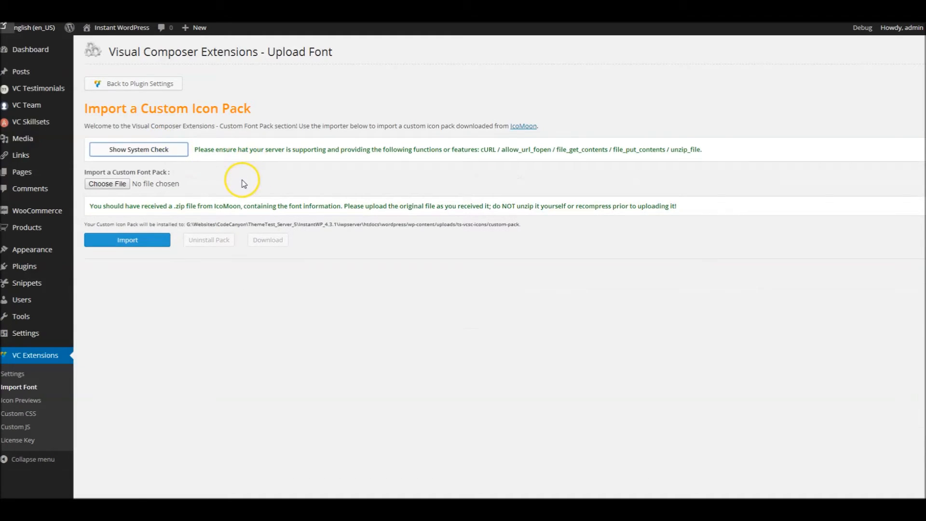
# - Import weathericons.zip from the Font Packages folder as the custom font pack and dismiss the installation message
pyautogui.click(107, 185)
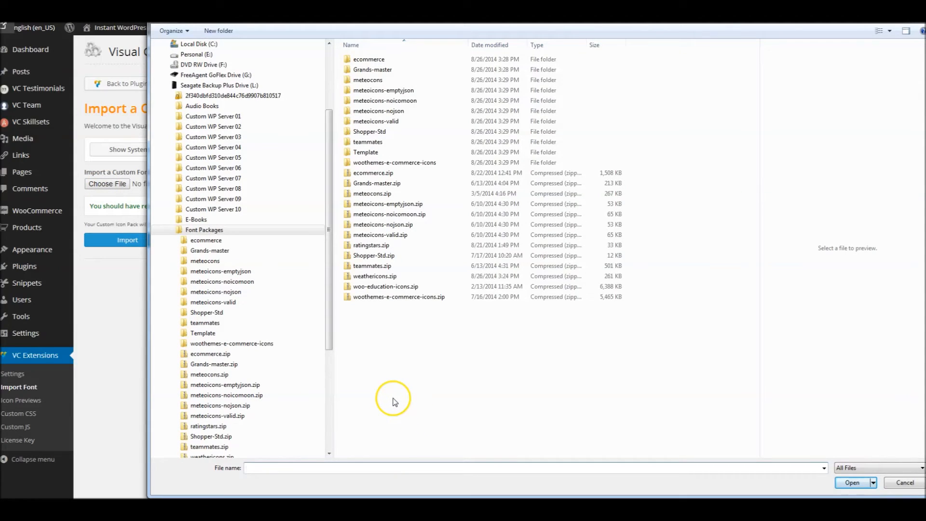
pyautogui.click(378, 276)
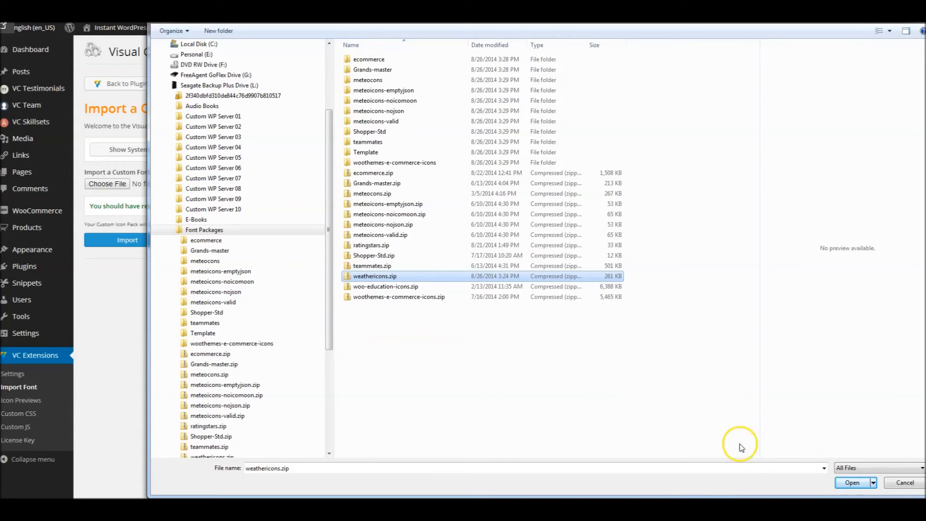
pyautogui.click(853, 482)
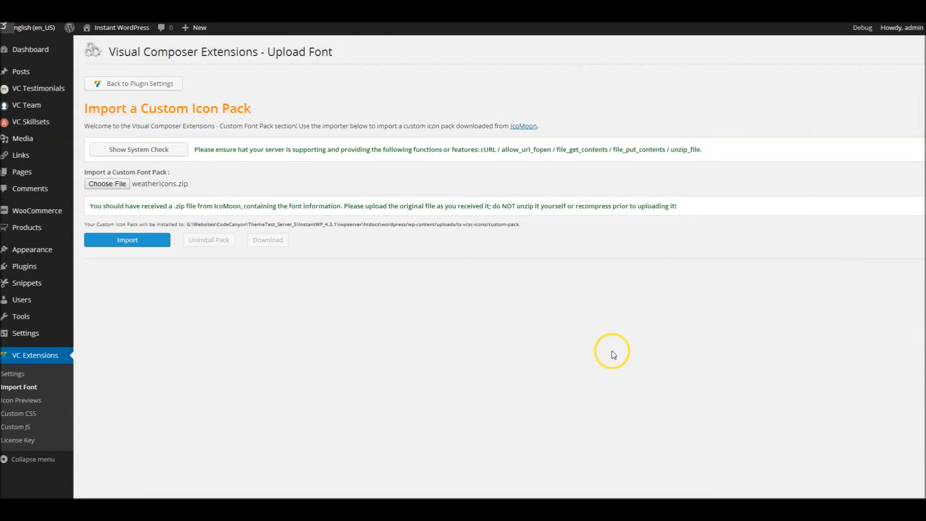
pyautogui.click(131, 241)
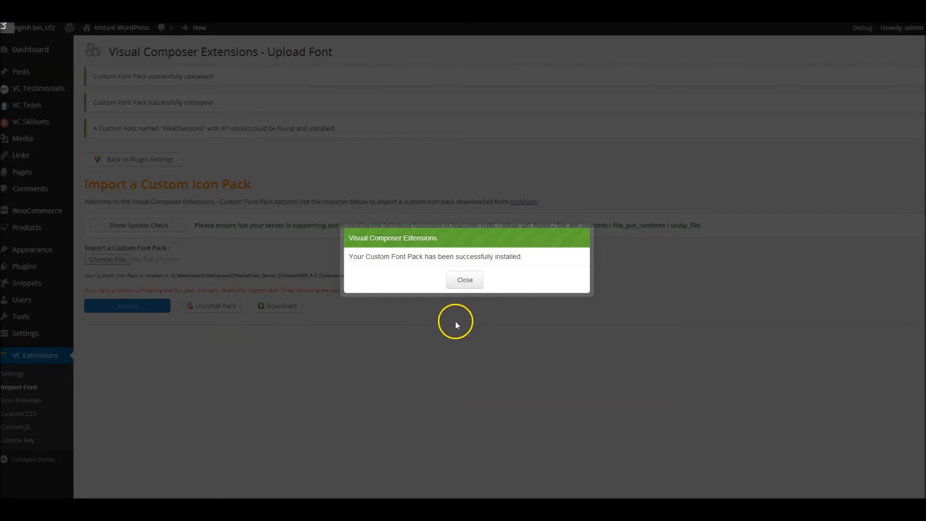
pyautogui.click(470, 284)
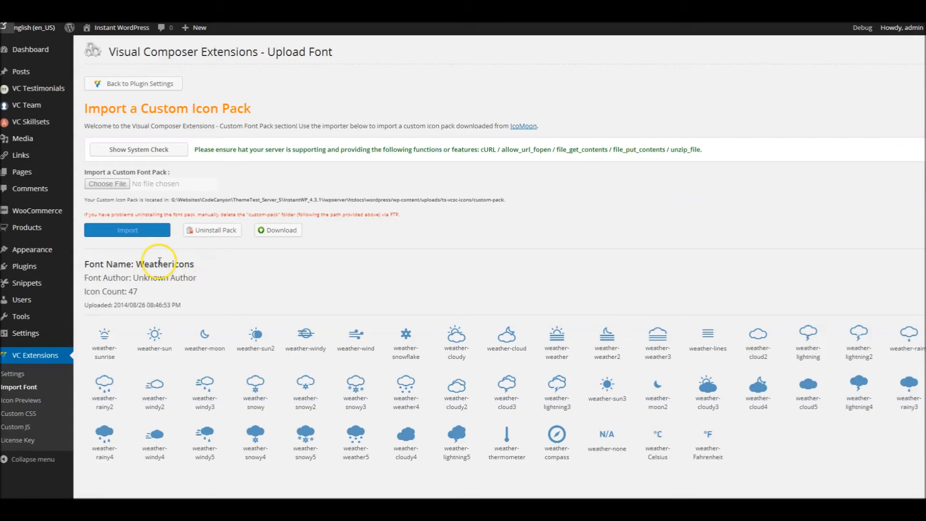
# - Examine the imported pack's font name and author by highlighting them, and clear the highlight
pyautogui.moveTo(138, 264); pyautogui.dragTo(192, 263)
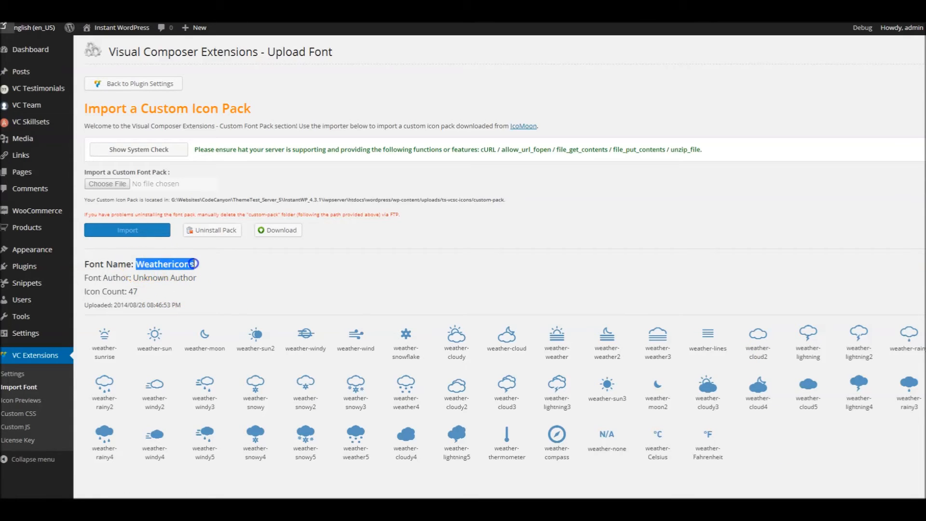
pyautogui.moveTo(134, 278); pyautogui.dragTo(199, 277)
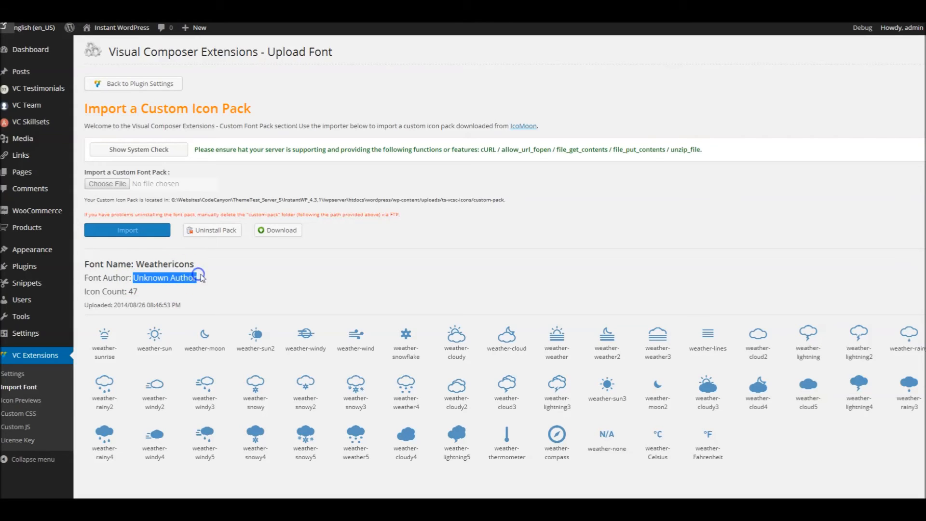
pyautogui.click(206, 289)
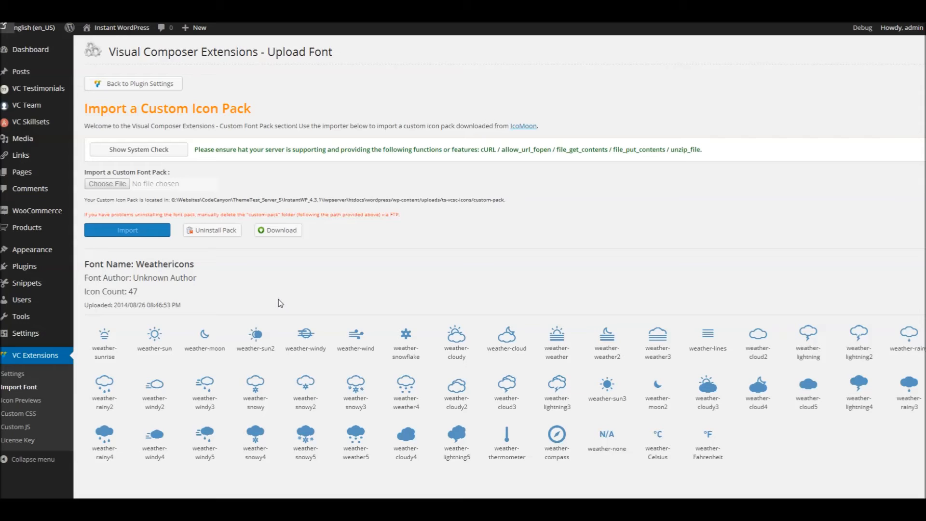
# - Uninstall the current custom font pack, confirm its removal and dismiss the message
pyautogui.click(223, 234)
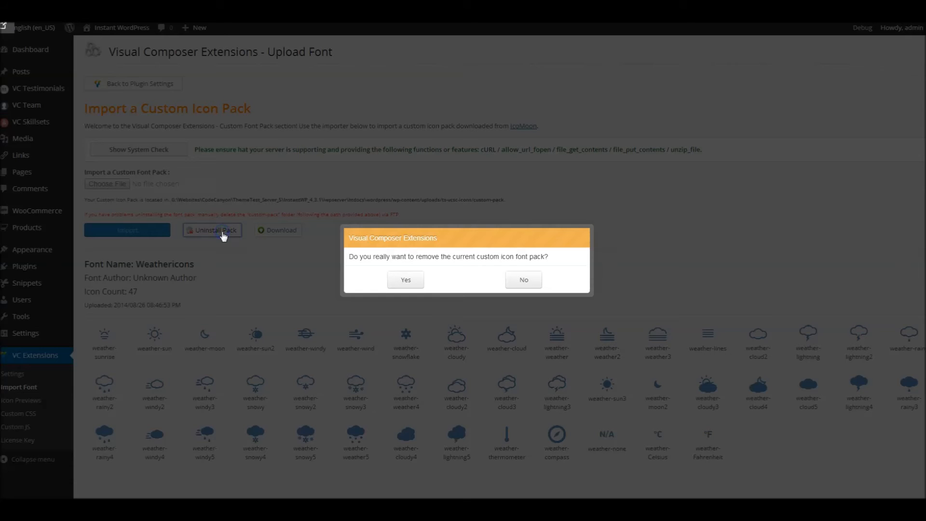
pyautogui.click(405, 280)
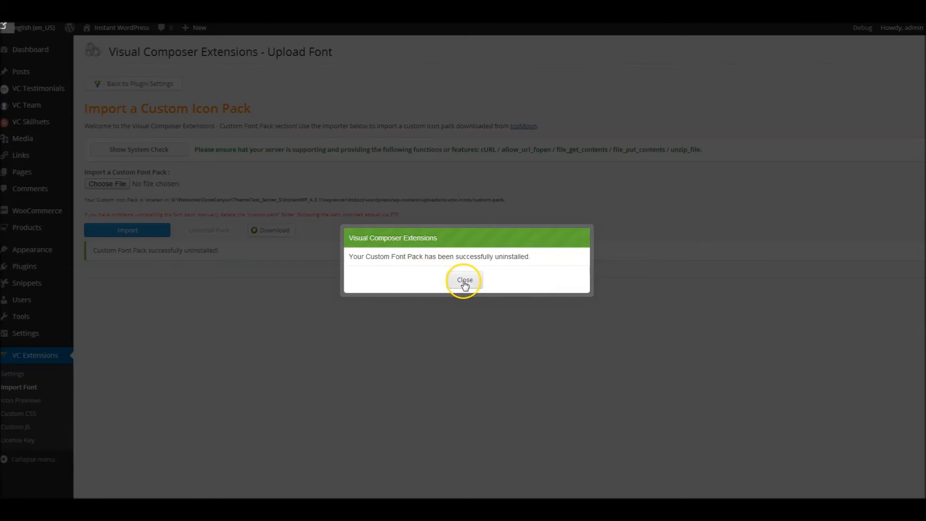
pyautogui.click(465, 283)
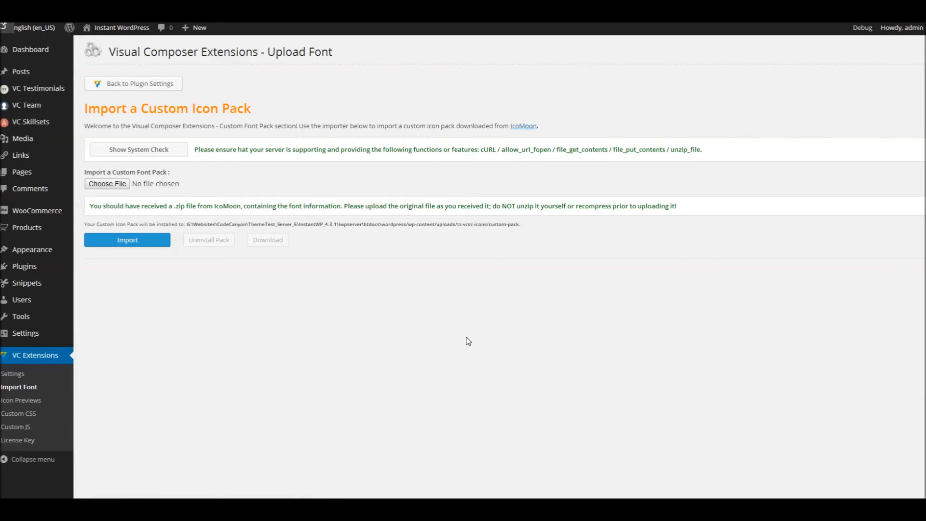
# - Import the weathericons.zip font pack again and dismiss the installation message
pyautogui.click(107, 184)
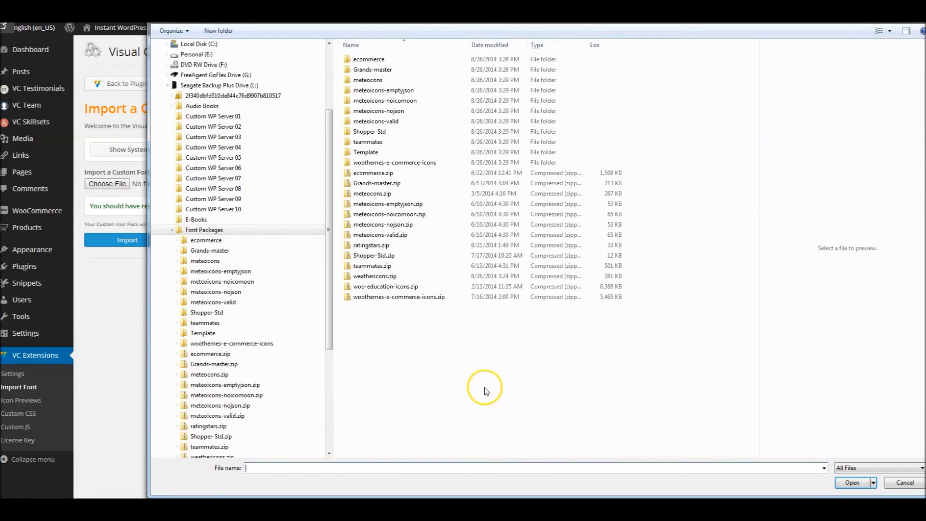
pyautogui.doubleClick(381, 276)
pyautogui.click(127, 240)
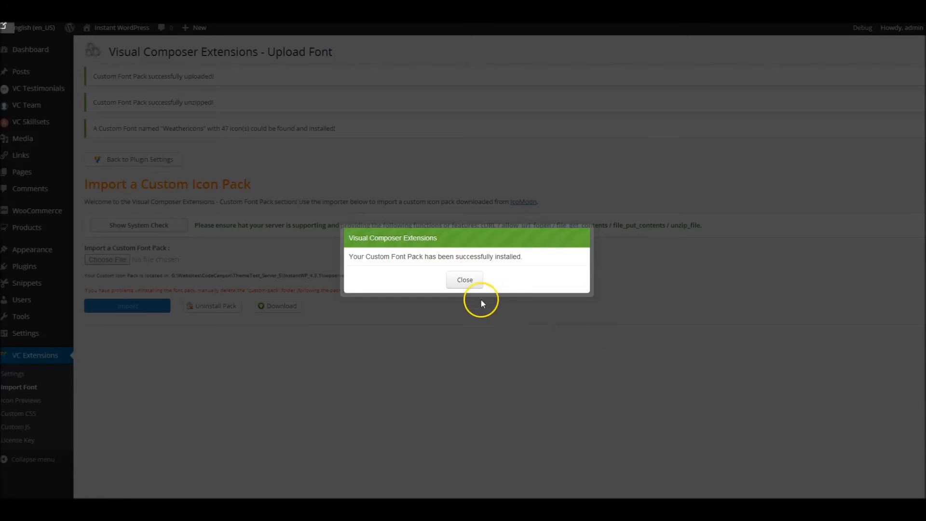
pyautogui.click(466, 278)
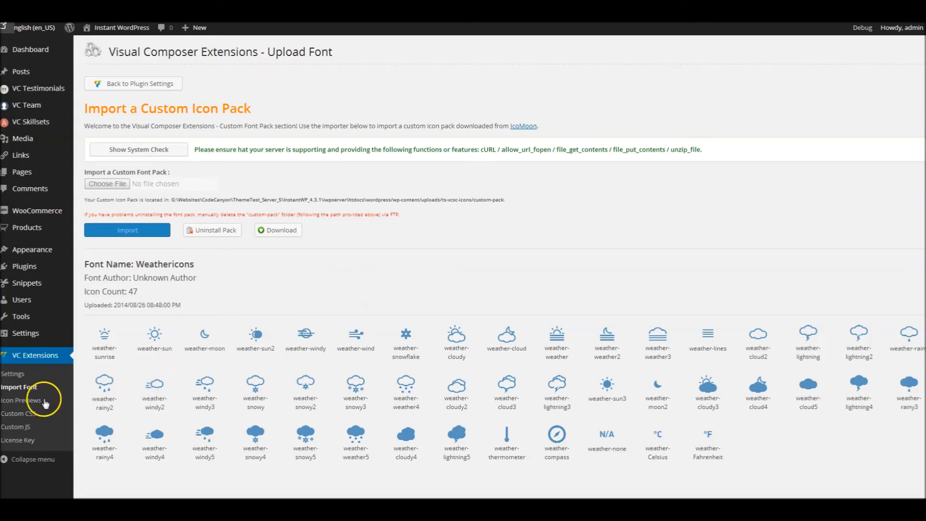
# - Open the plugin's icon previews, look through the Font Awesome icons and show the full class name of the align-right icon
pyautogui.click(27, 405)
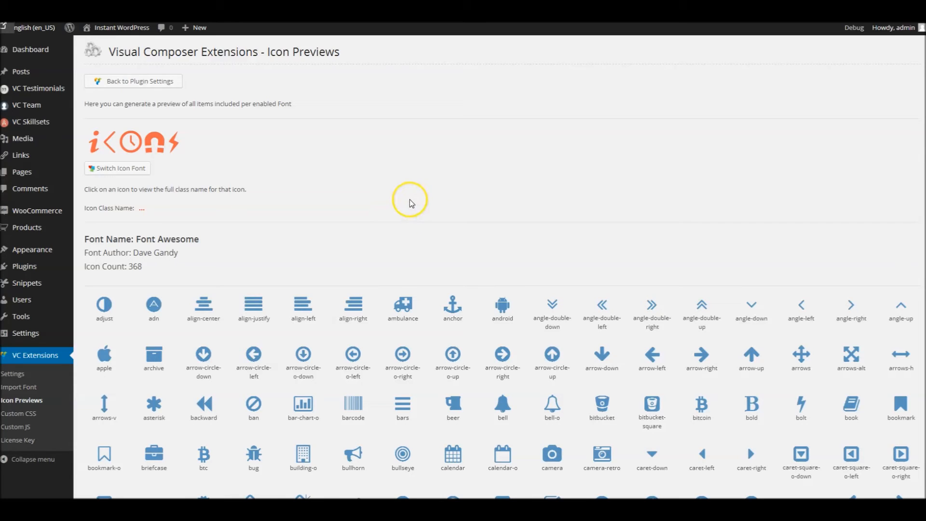
pyautogui.scroll(-8, 372, 177)
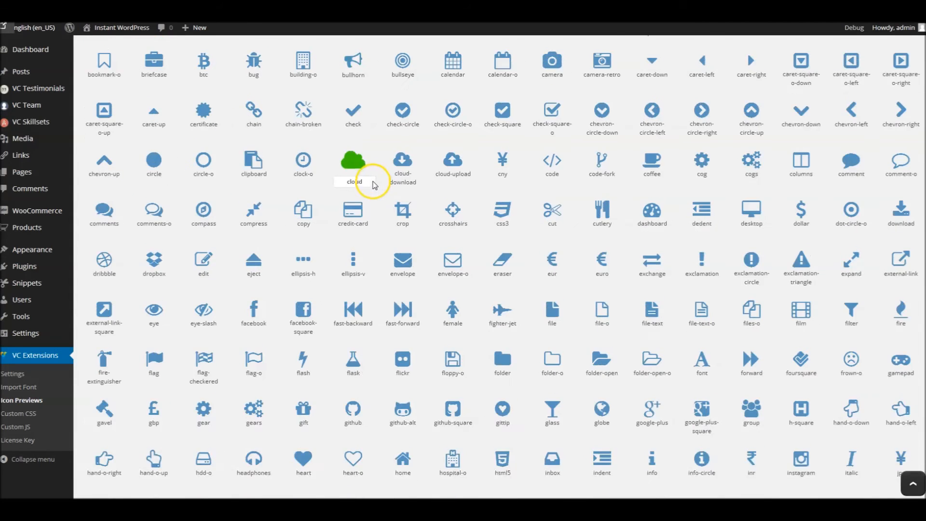
pyautogui.scroll(-9, 382, 188)
pyautogui.scroll(-2, 396, 198)
pyautogui.scroll(15, 402, 207)
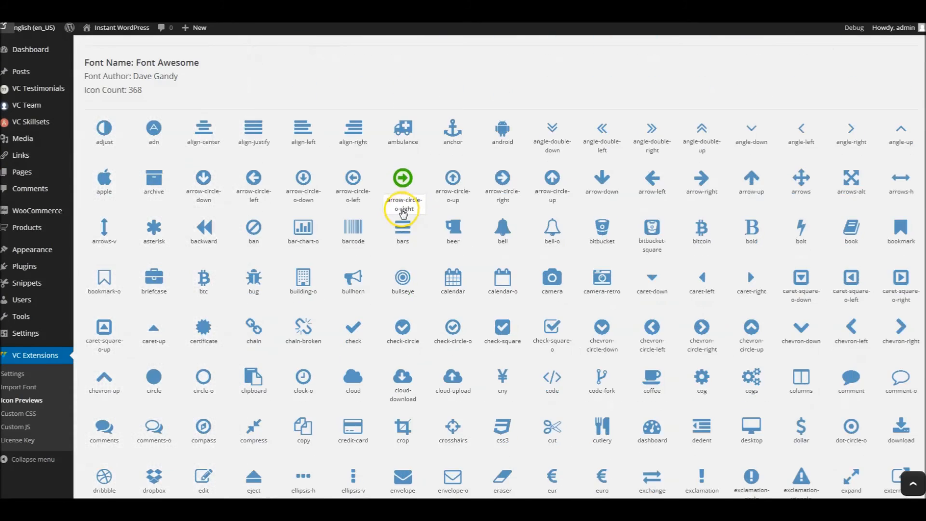
pyautogui.scroll(4, 404, 213)
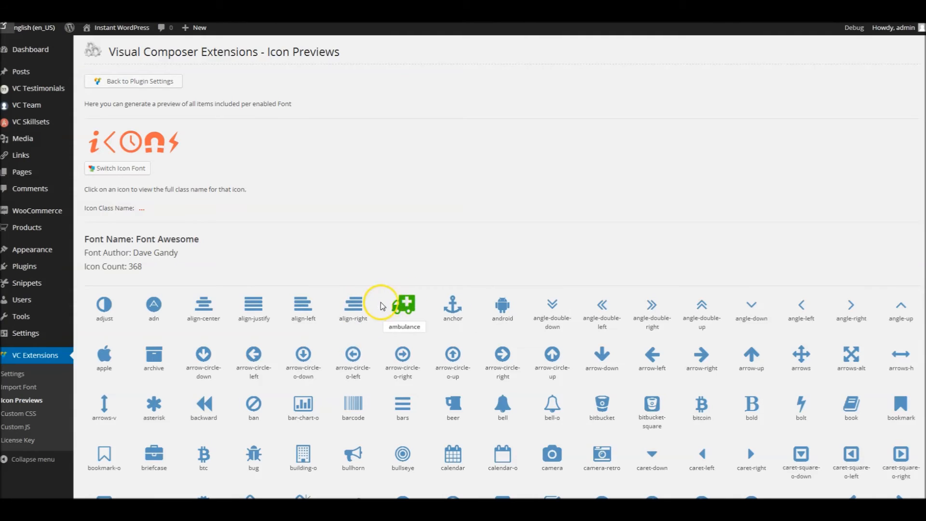
pyautogui.click(352, 305)
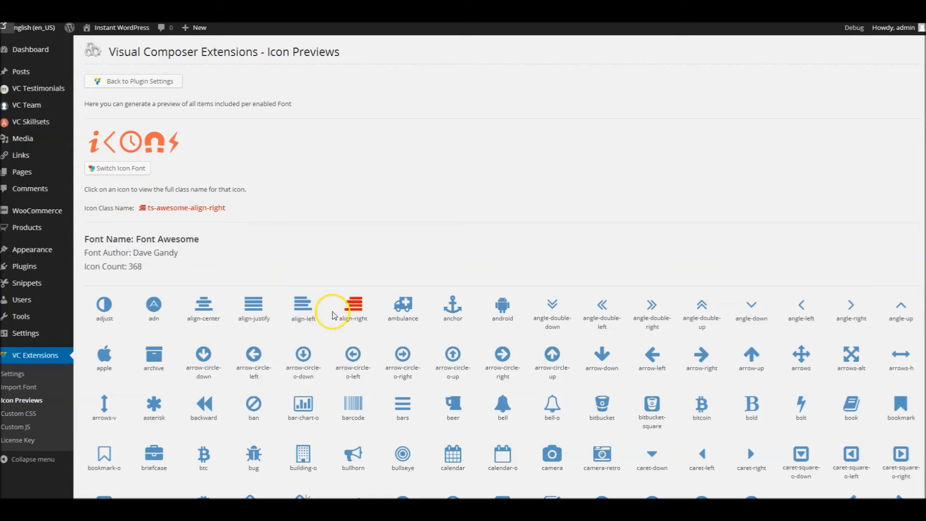
# - Show the full class name of the arrow-circle-o-down icon and switch the preview to the Custom User Font
pyautogui.click(316, 356)
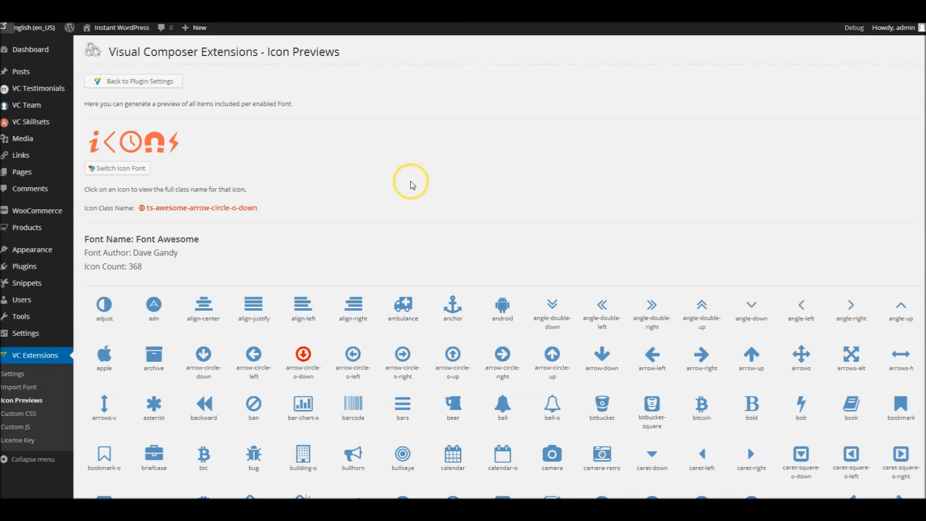
pyautogui.click(138, 169)
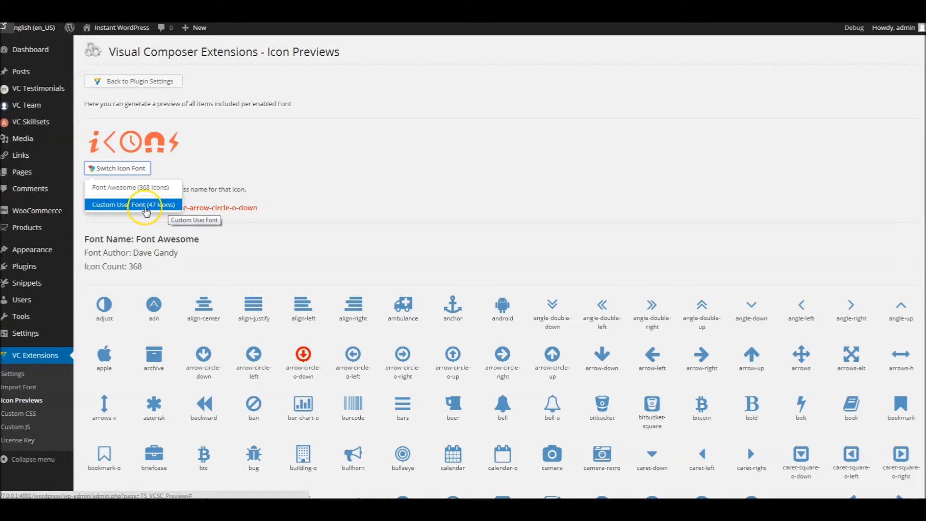
pyautogui.click(142, 207)
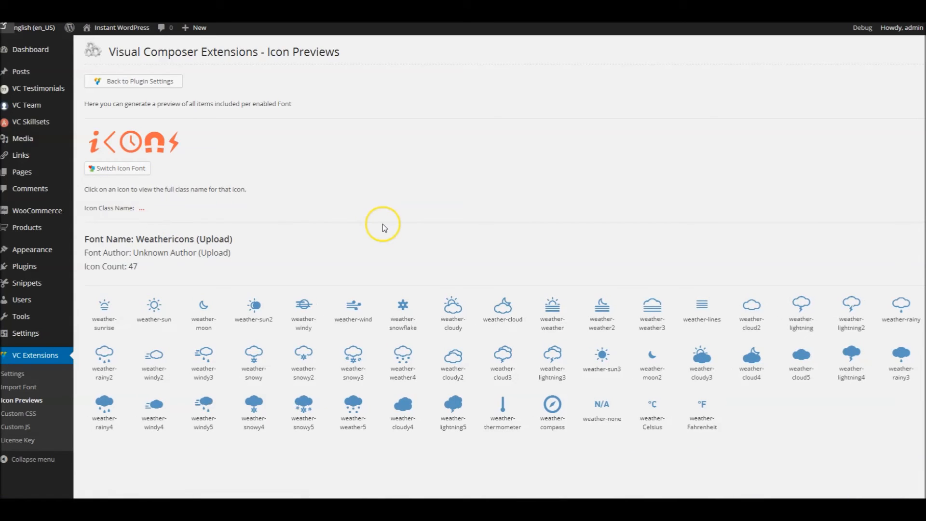
# - Show the full class names of the weather-snowflake, weather-weather5 and weather-snowy4 icons
pyautogui.click(404, 309)
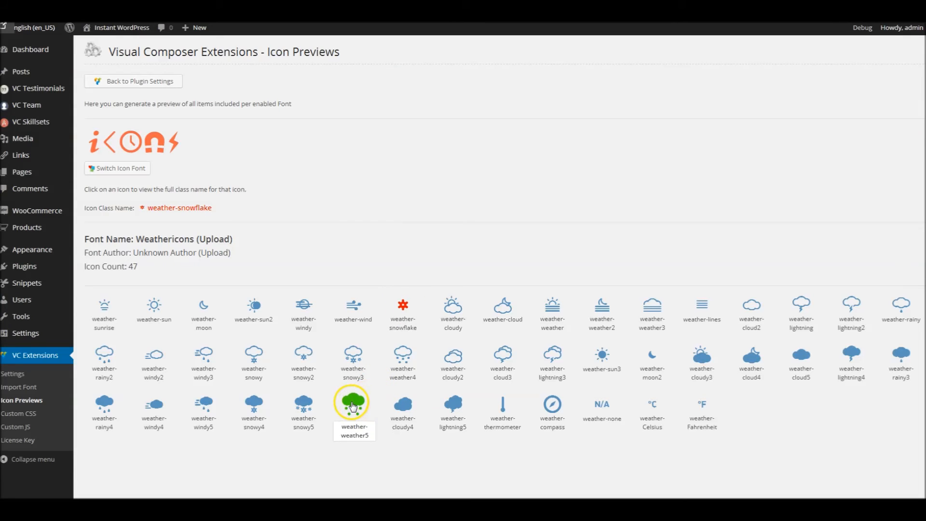
pyautogui.click(353, 406)
pyautogui.click(254, 405)
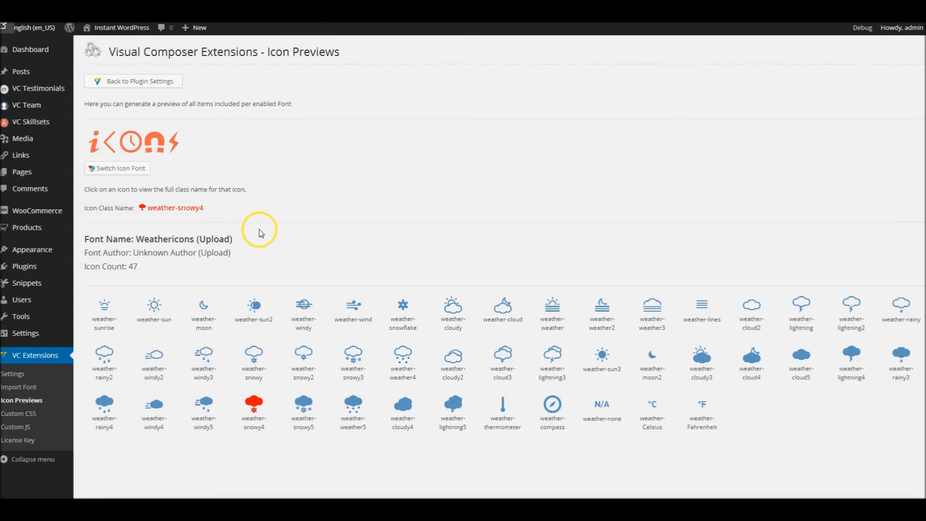
# - Enable the Brankic 1979 and Elegant Icons fonts in the plugin settings and save the settings
pyautogui.click(21, 375)
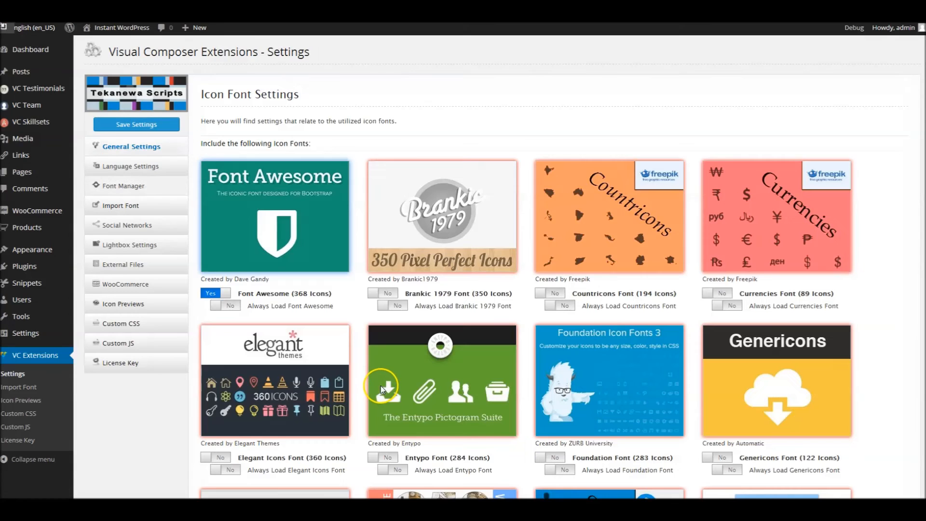
pyautogui.click(434, 233)
pyautogui.click(343, 357)
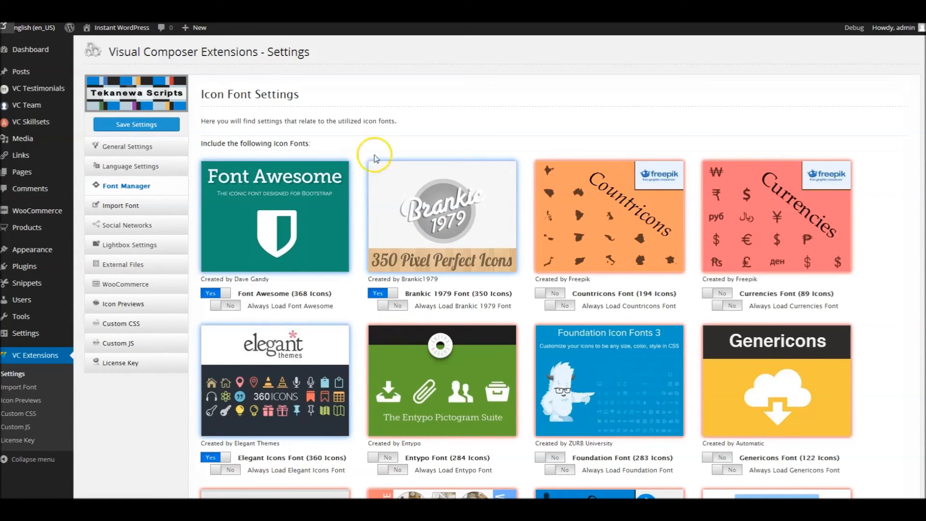
pyautogui.click(134, 127)
pyautogui.click(396, 280)
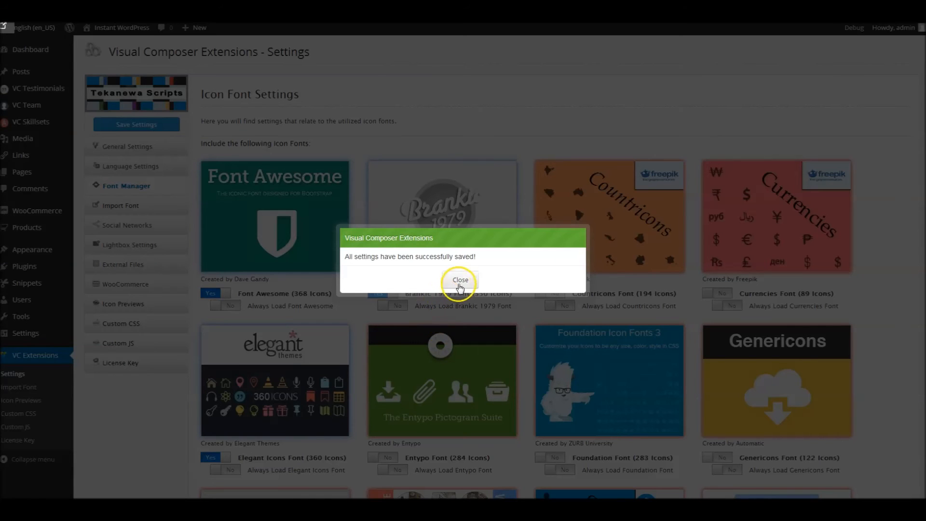
pyautogui.click(460, 287)
# - Open the icon previews, switch to the Brankic 1979 Font and look through its icons
pyautogui.click(32, 403)
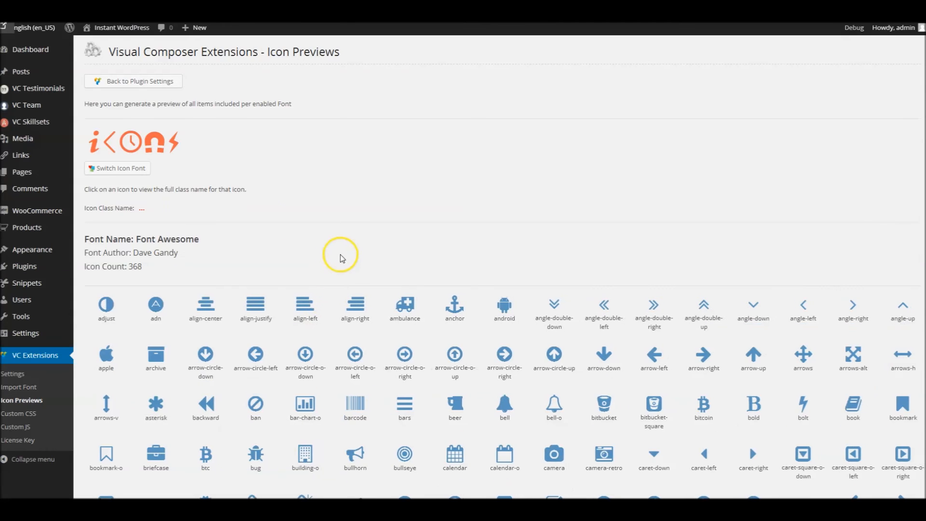
pyautogui.click(131, 171)
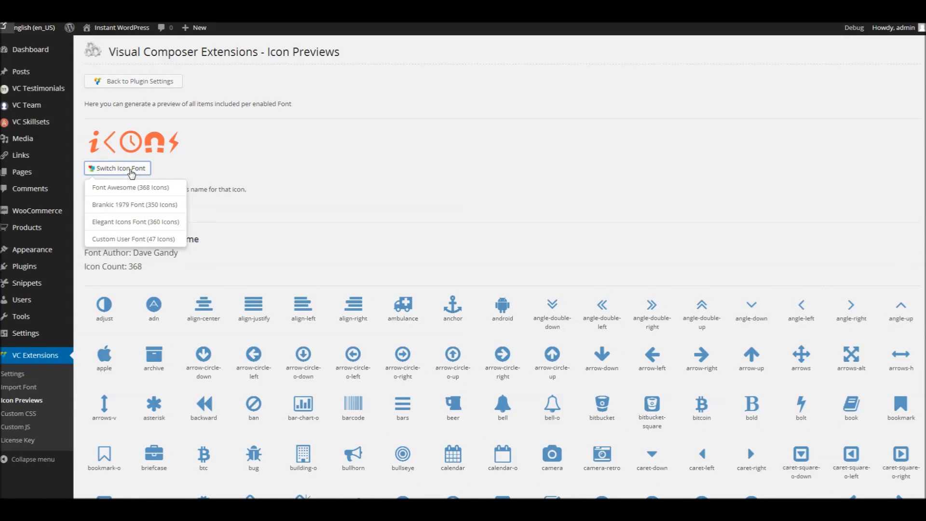
pyautogui.click(150, 205)
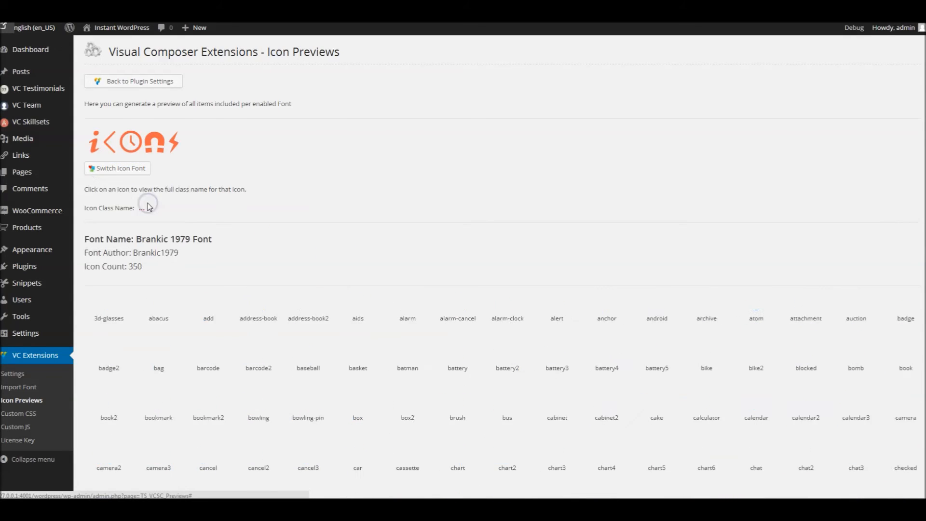
pyautogui.scroll(-10, 412, 227)
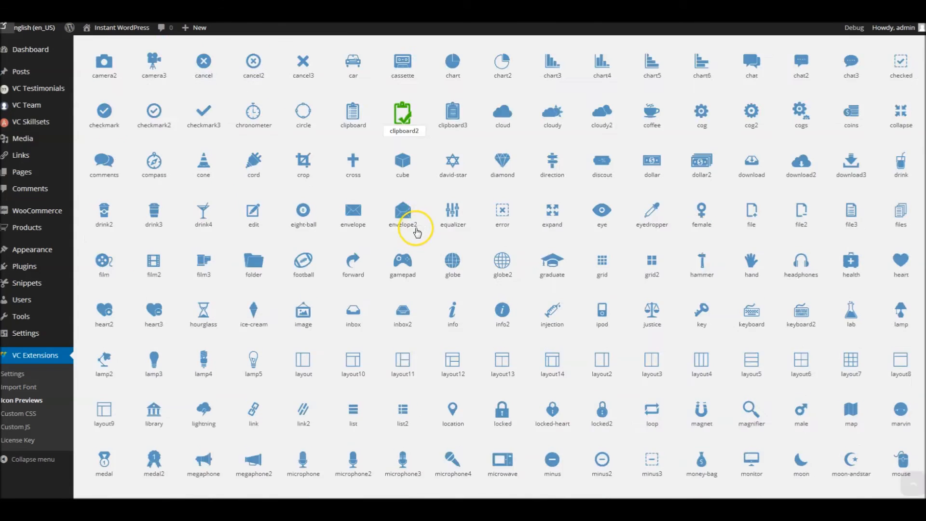
pyautogui.scroll(8, 402, 226)
pyautogui.scroll(2, 181, 166)
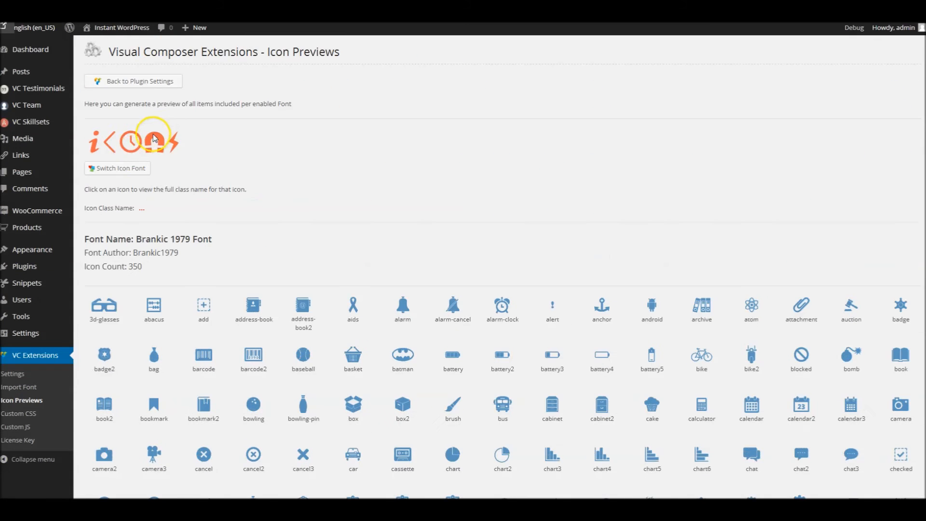
# - Switch the icon preview to the Elegant Icons Font and look through its icons
pyautogui.click(117, 167)
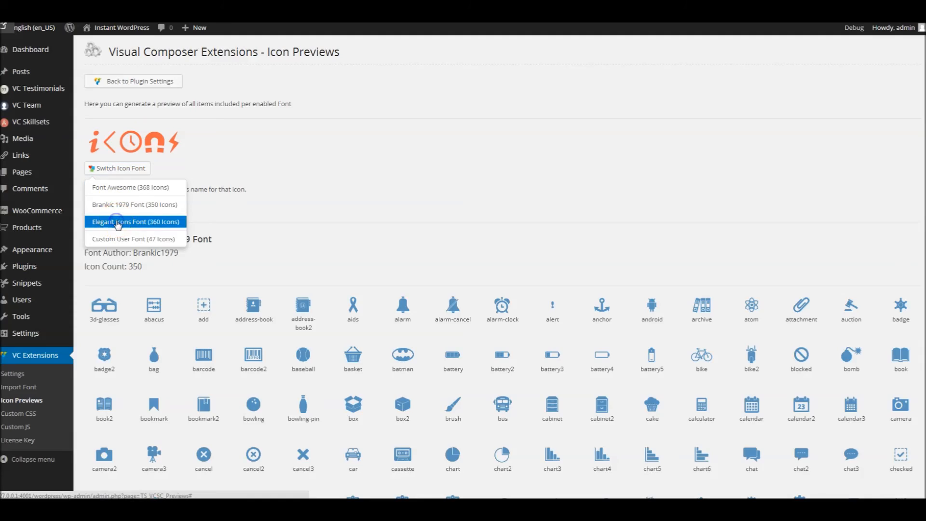
pyautogui.click(117, 223)
pyautogui.scroll(-8, 311, 202)
pyautogui.scroll(-8, 309, 211)
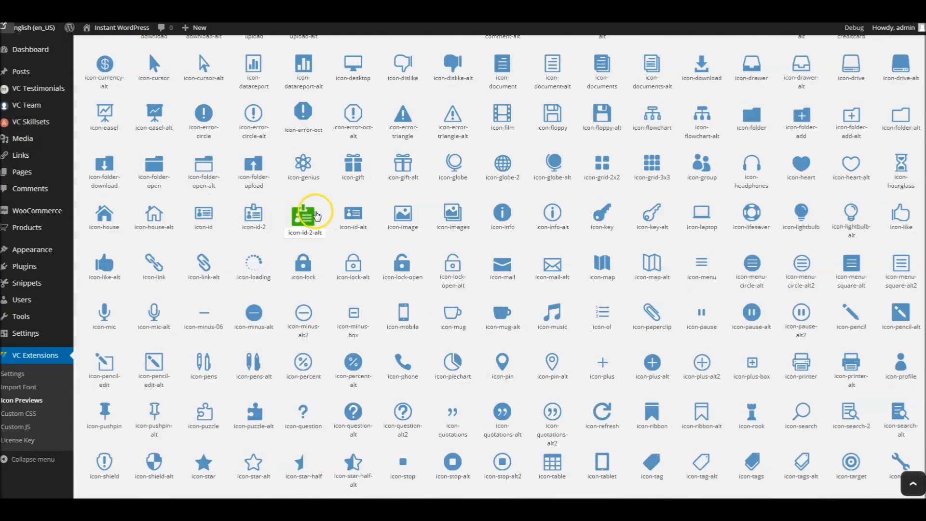
pyautogui.scroll(15, 314, 215)
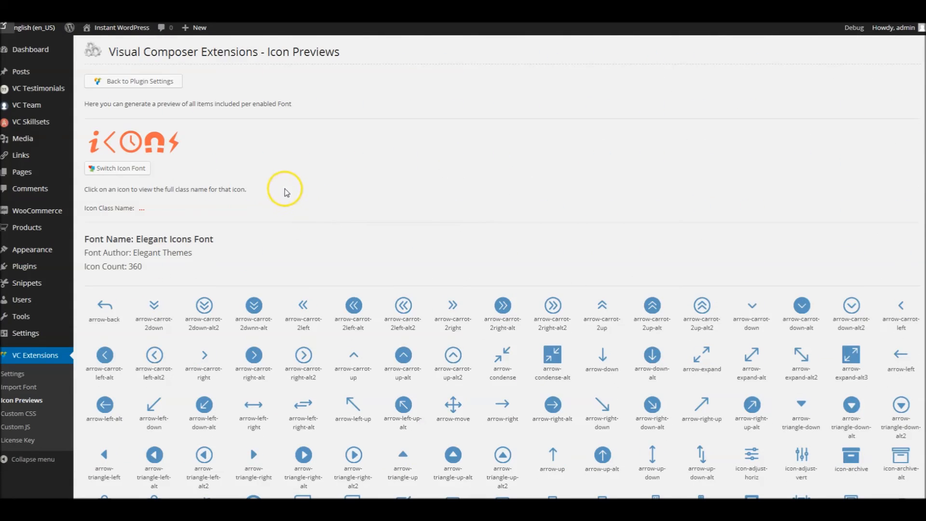
pyautogui.click(623, 199)
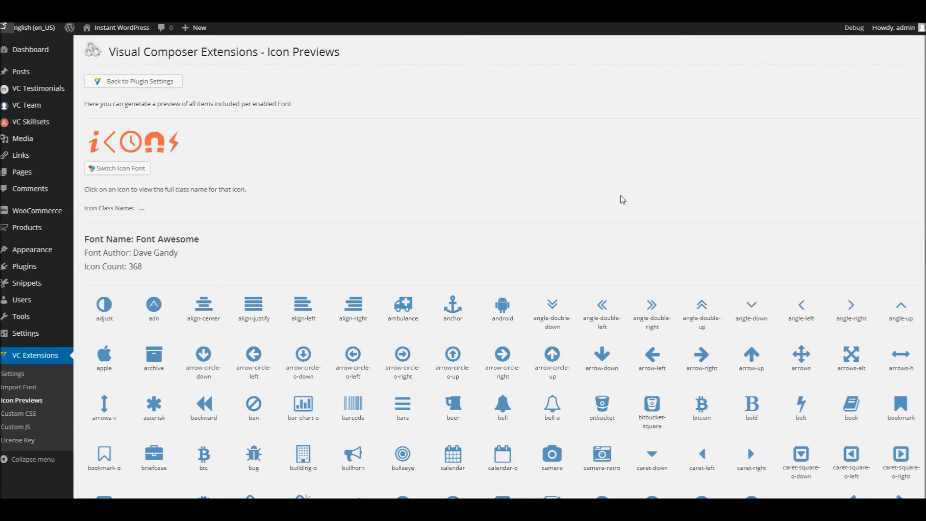
# - Download the imported custom pack as ts-vcsc-custom-pack.json from the plugin's font import page
pyautogui.click(25, 387)
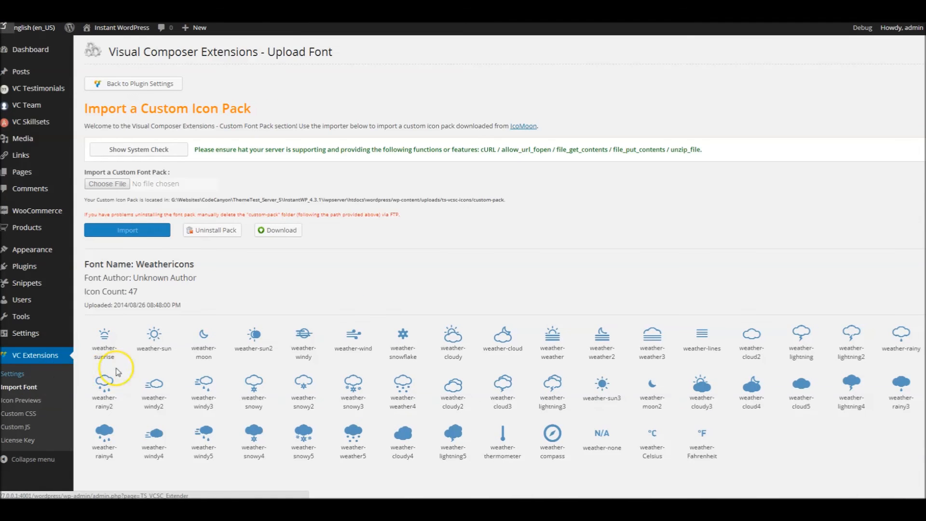
pyautogui.click(299, 231)
pyautogui.click(369, 250)
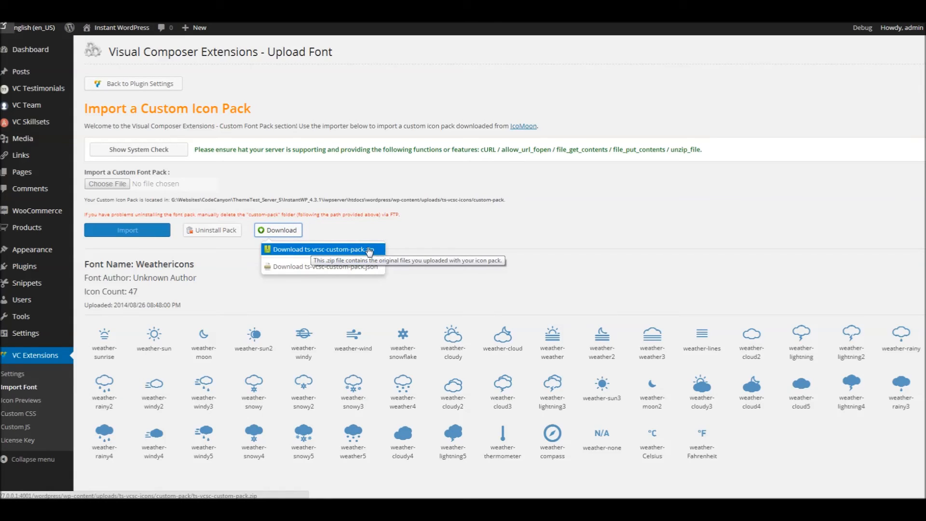
pyautogui.click(378, 268)
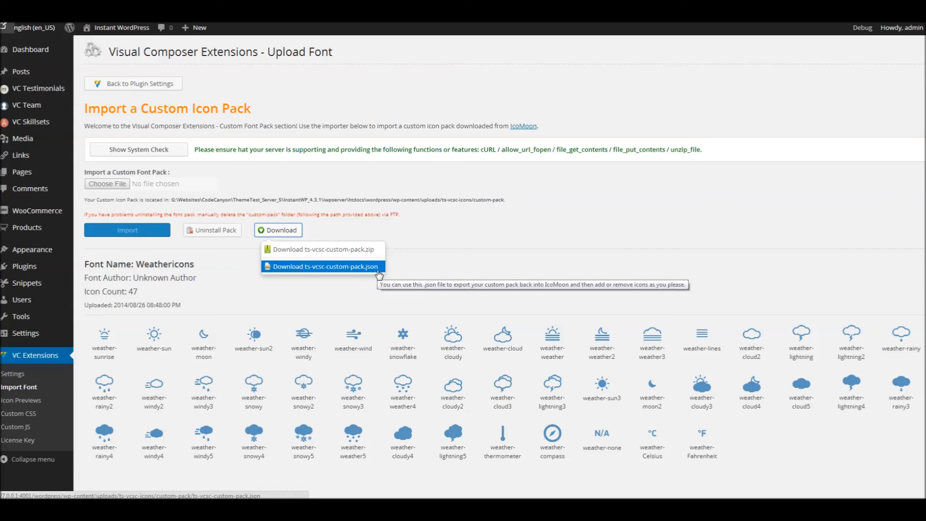
pyautogui.click(379, 272)
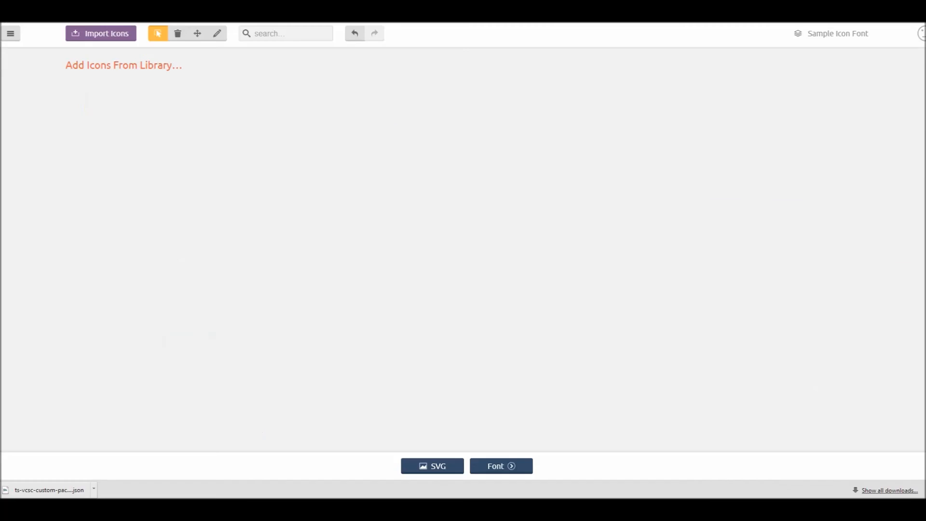
# - Switch to IcoMoon and import ts-vcsc-custom-pack.json from the Font Packages folder
pyautogui.click(113, 34)
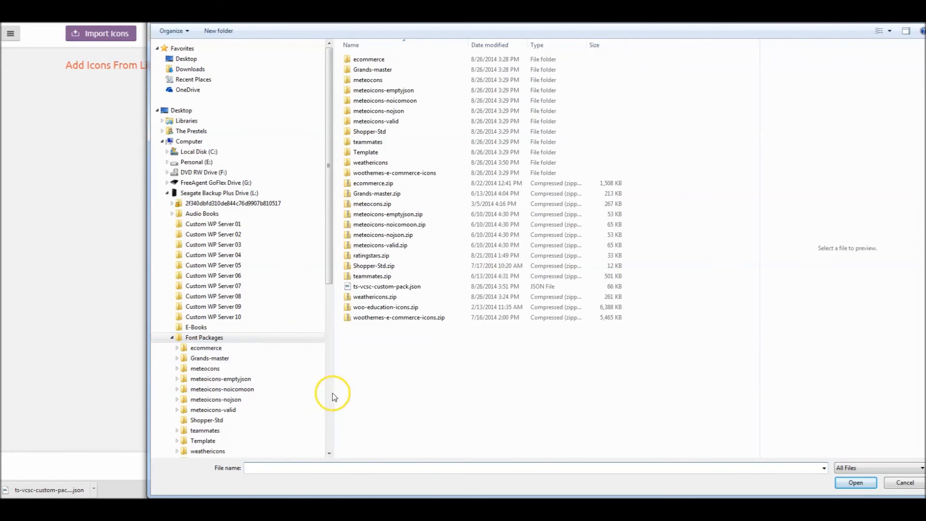
pyautogui.click(394, 289)
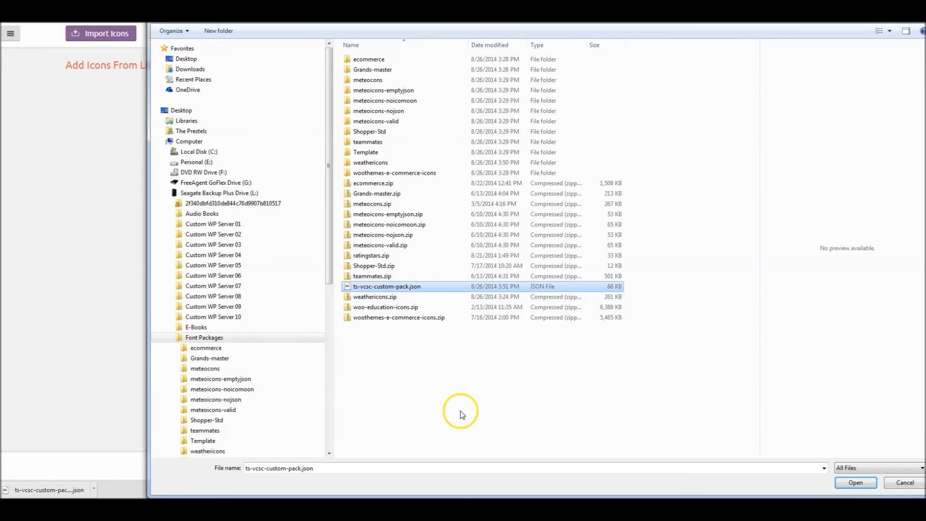
pyautogui.click(857, 484)
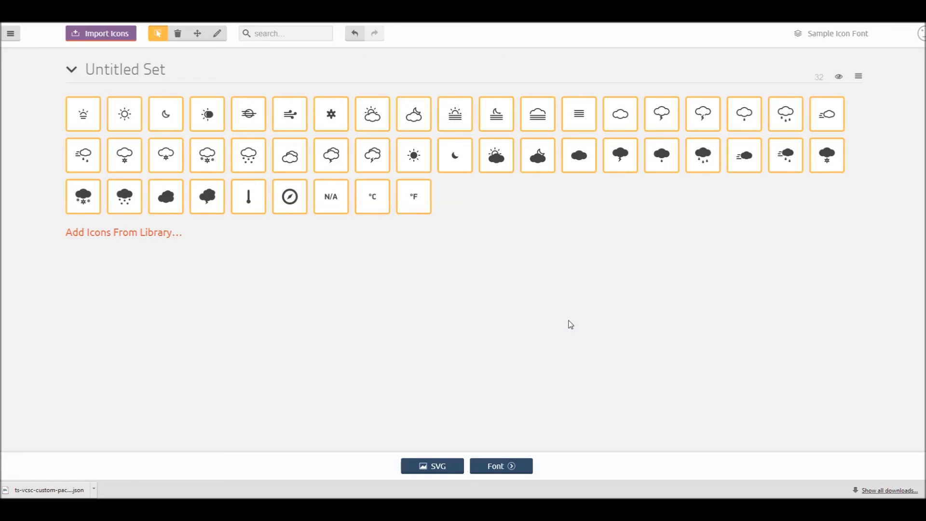
# - Generate the font from the imported icons, check its name and class prefix in the preferences, and close them
pyautogui.click(506, 466)
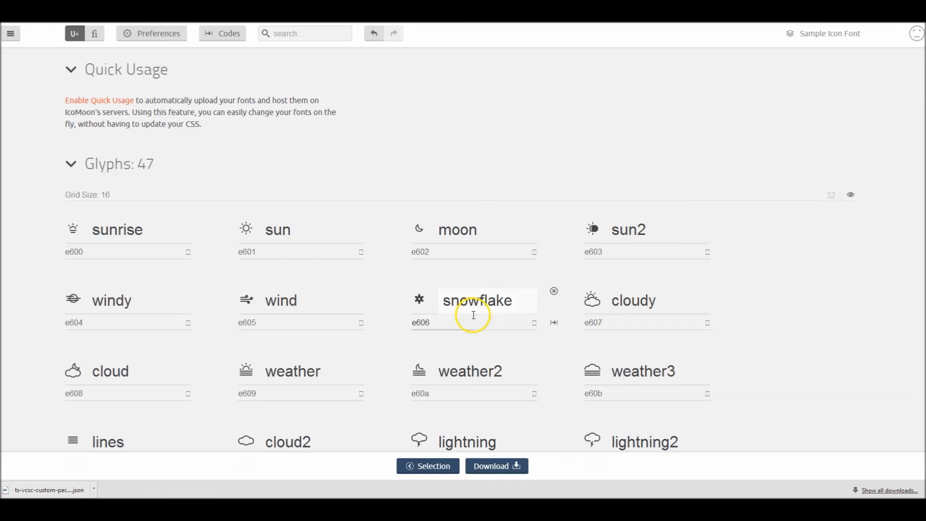
pyautogui.click(163, 34)
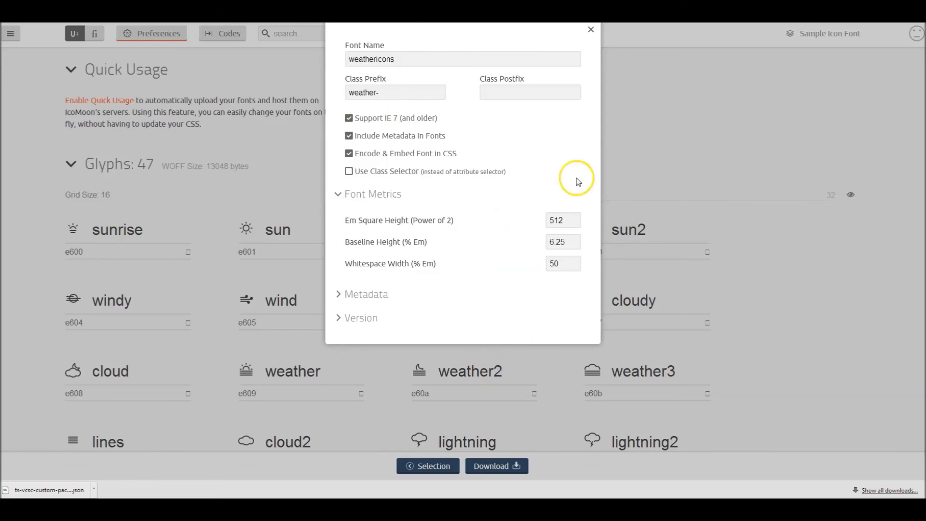
pyautogui.click(591, 30)
# - Return to the icon selection, deselect the compass and thermometer icons, and select both again
pyautogui.click(428, 466)
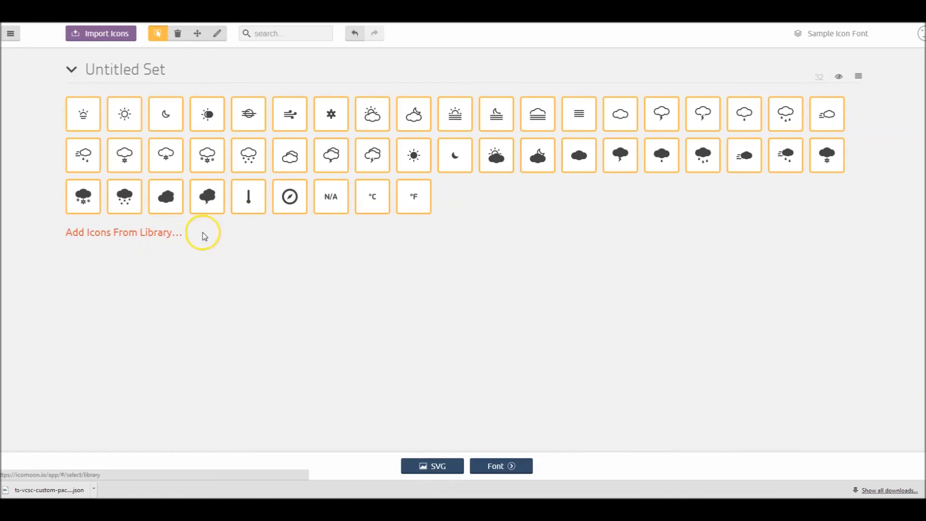
pyautogui.click(290, 197)
pyautogui.click(251, 198)
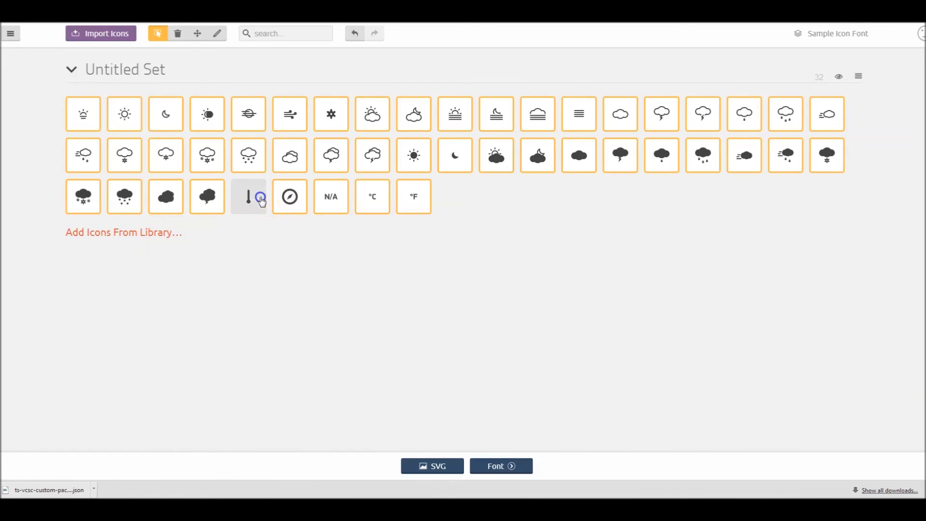
pyautogui.click(295, 203)
pyautogui.click(248, 196)
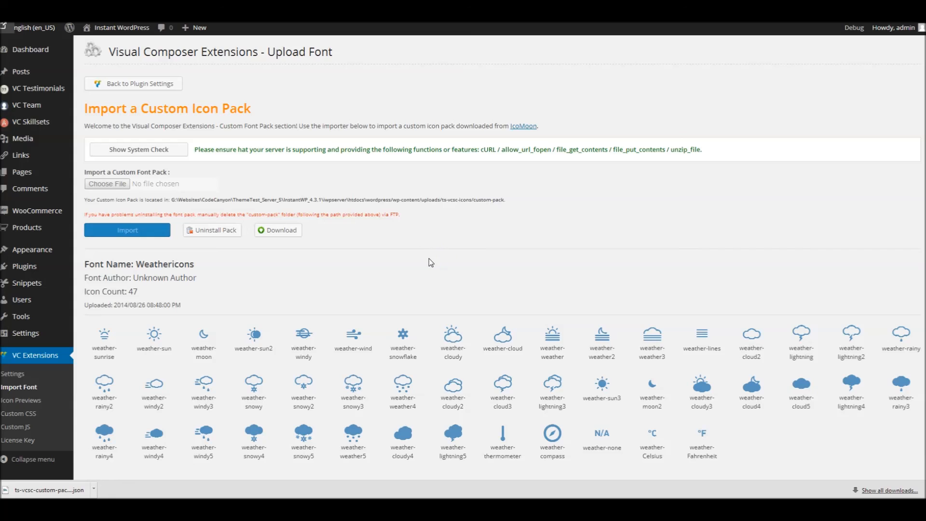
# - Return to the plugin's font settings in WordPress, close the downloads bar and look through the available icon fonts
pyautogui.click(9, 375)
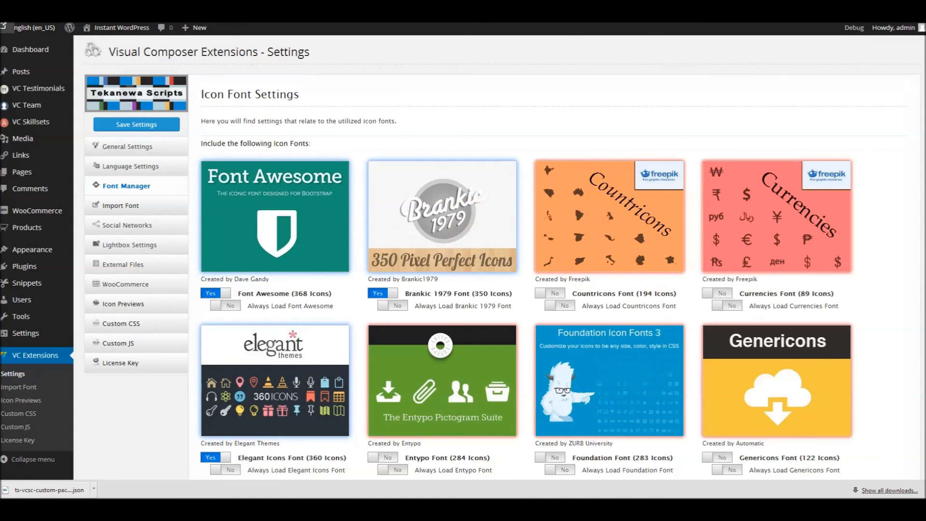
pyautogui.click(919, 490)
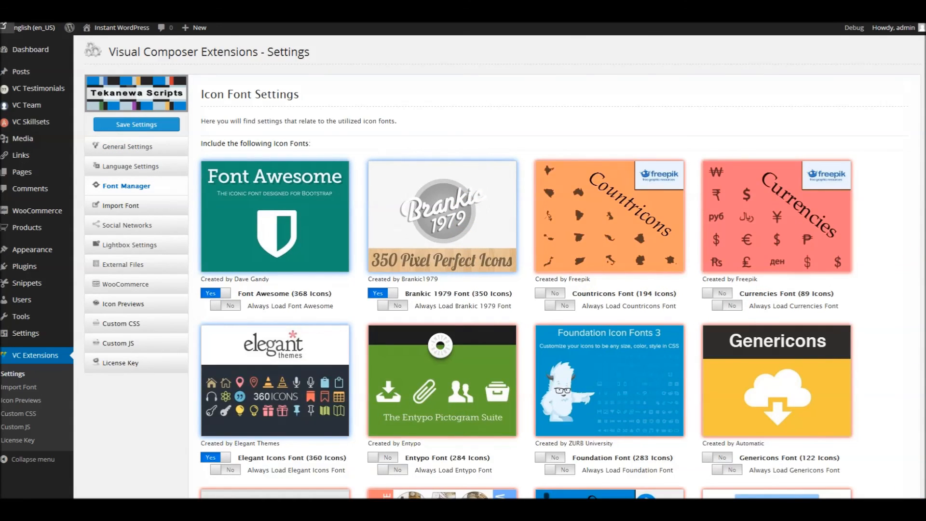
pyautogui.scroll(-8, 558, 266)
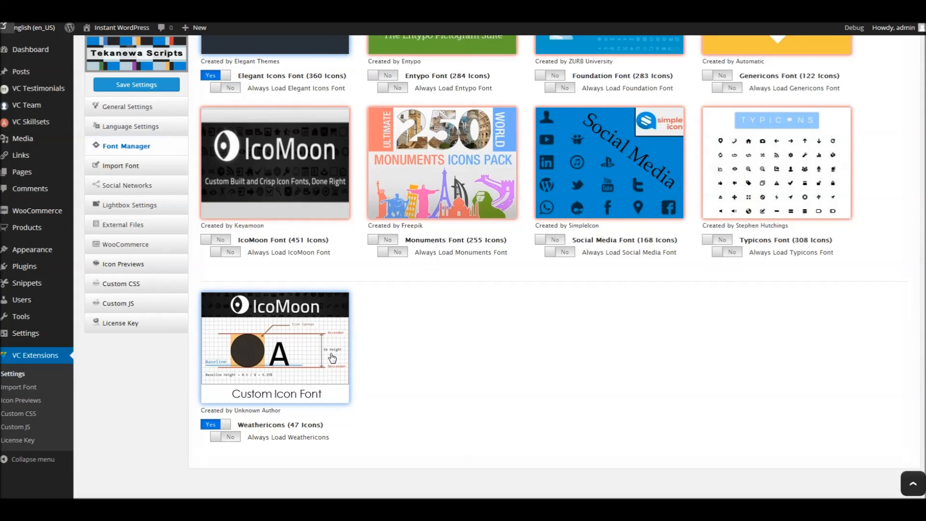
pyautogui.scroll(8, 552, 378)
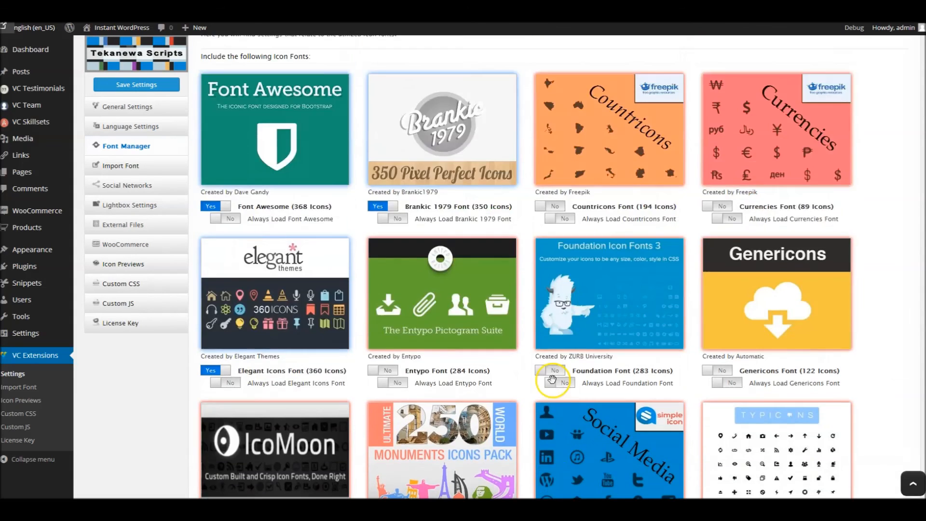
# - Disable the custom Weathericons font and enable it again
pyautogui.scroll(-8, 355, 188)
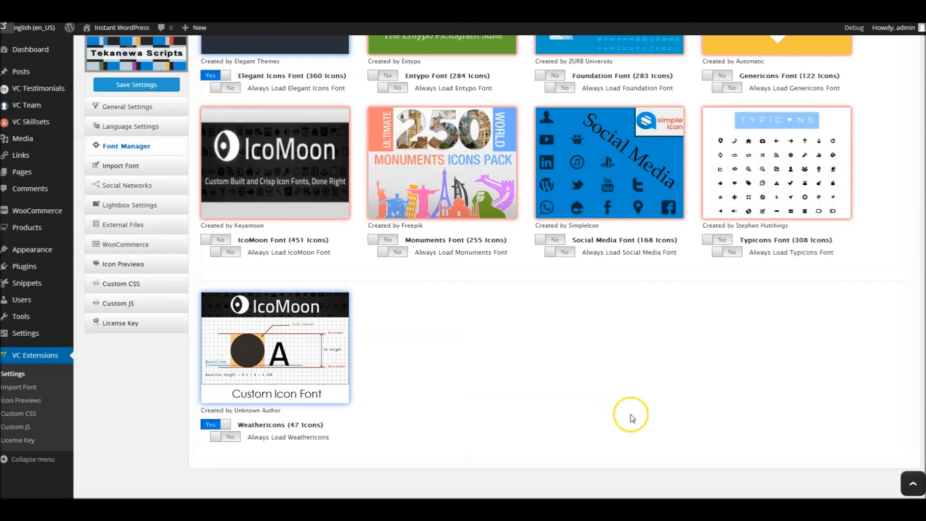
pyautogui.click(319, 356)
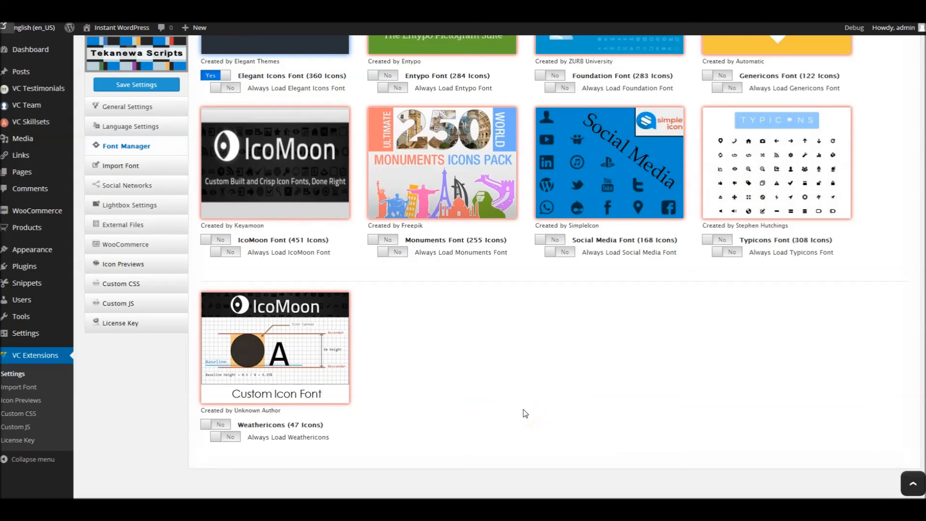
pyautogui.click(332, 344)
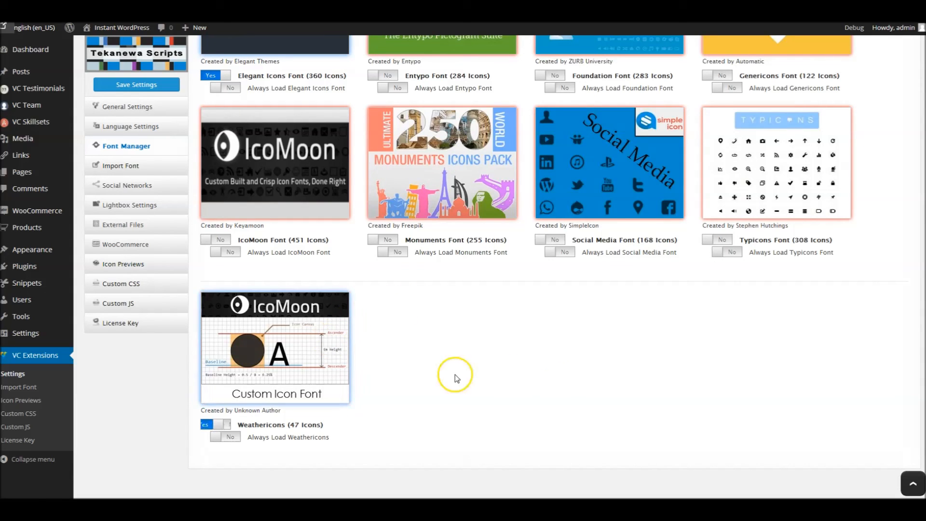